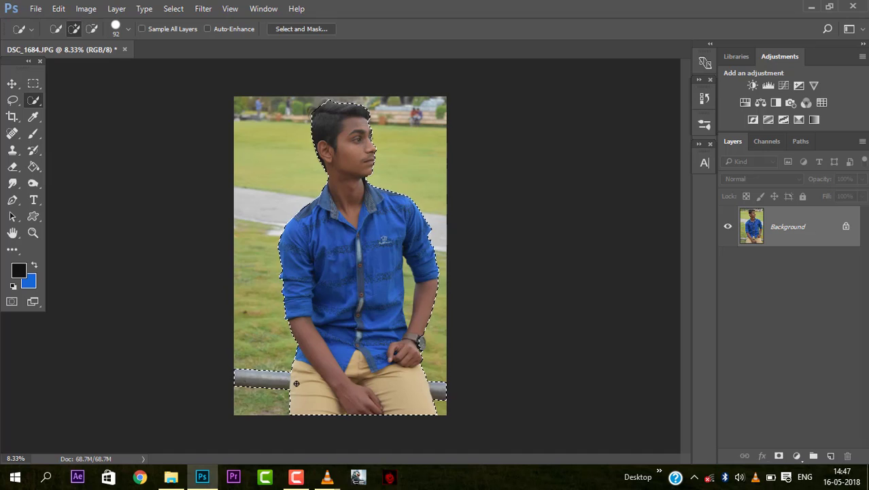
# - Try to subtract the metal railing beside the thigh from the selection
pyautogui.scroll(4, 313, 333)
pyautogui.scroll(-15, 670, 398)
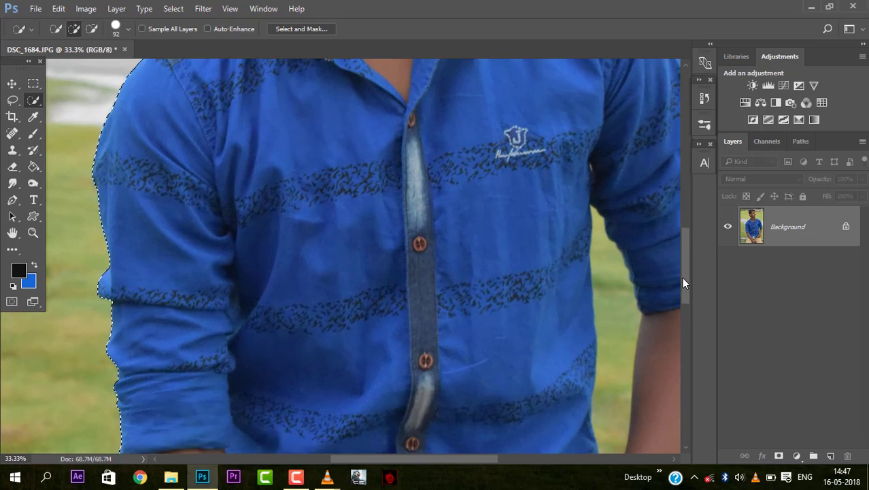
pyautogui.scroll(5, 514, 345)
pyautogui.hscroll(-5, 515, 343)
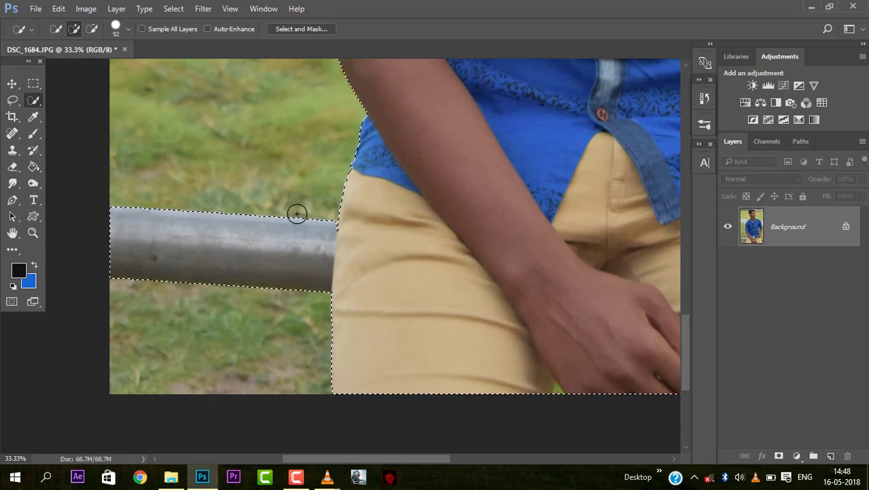
pyautogui.click(93, 29)
pyautogui.click(338, 233)
pyautogui.hotkey('ctrl', 'alt', 'z')
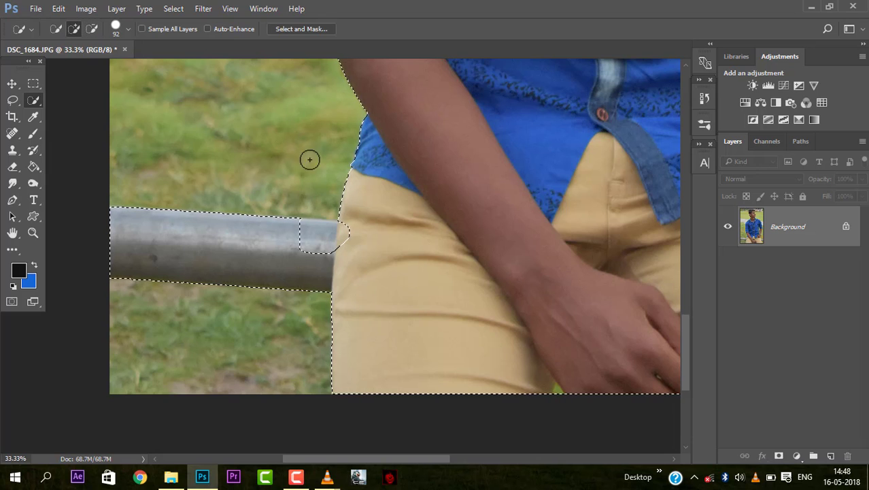
# - Extend the Quick Selection over the hair at the top and back of the head, using a 24 px brush for the loose strands
pyautogui.scroll(10, 427, 217)
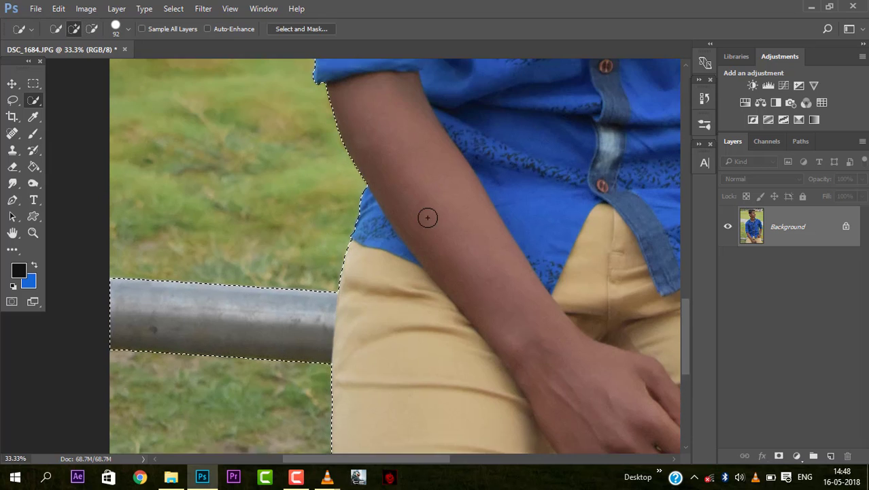
pyautogui.scroll(10, 428, 217)
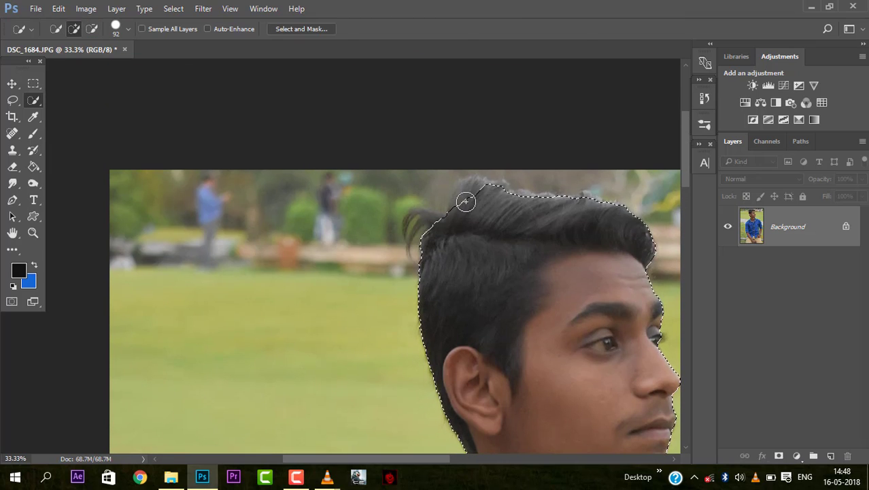
pyautogui.moveTo(470, 195)
pyautogui.mouseDown()
pyautogui.moveTo(476, 185)
pyautogui.moveTo(514, 200)
pyautogui.moveTo(578, 204)
pyautogui.mouseUp()
pyautogui.moveTo(431, 221)
pyautogui.mouseDown()
pyautogui.moveTo(434, 167)
pyautogui.moveTo(419, 223)
pyautogui.mouseUp()
pyautogui.rightClick(419, 223)
pyautogui.click(128, 28)
pyautogui.moveTo(113, 65); pyautogui.dragTo(90, 66)
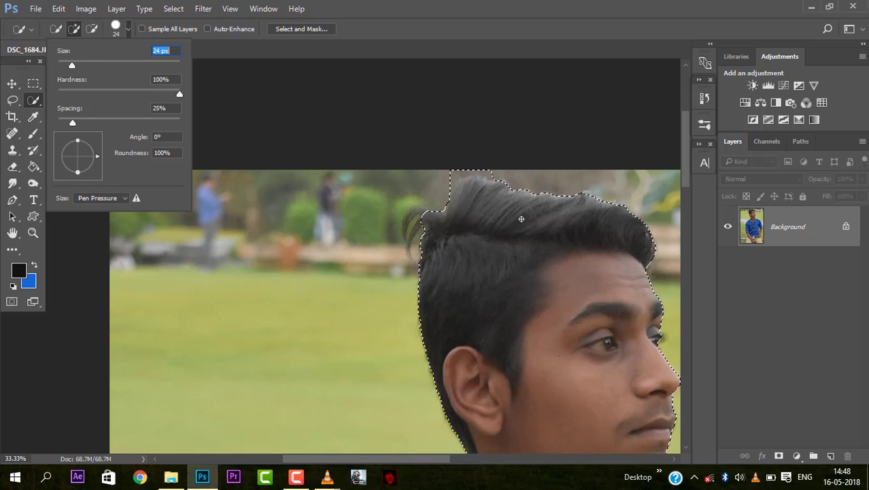
pyautogui.press('Return')
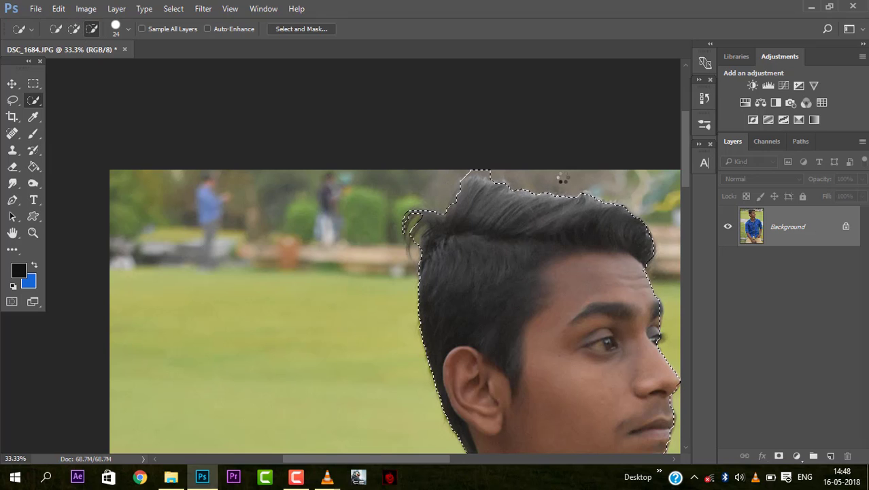
# - Add the wristwatch dial to the selection of the subject
pyautogui.hscroll(5, 535, 178)
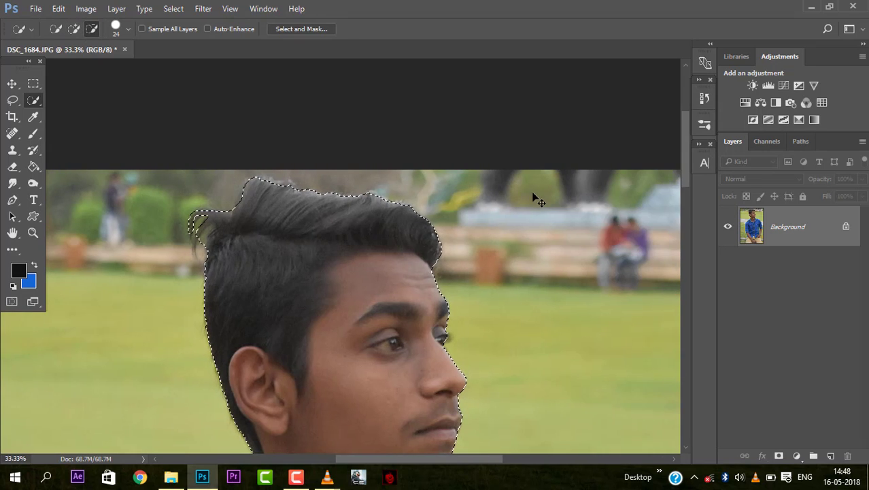
pyautogui.scroll(-4, 531, 191)
pyautogui.scroll(-1, 504, 217)
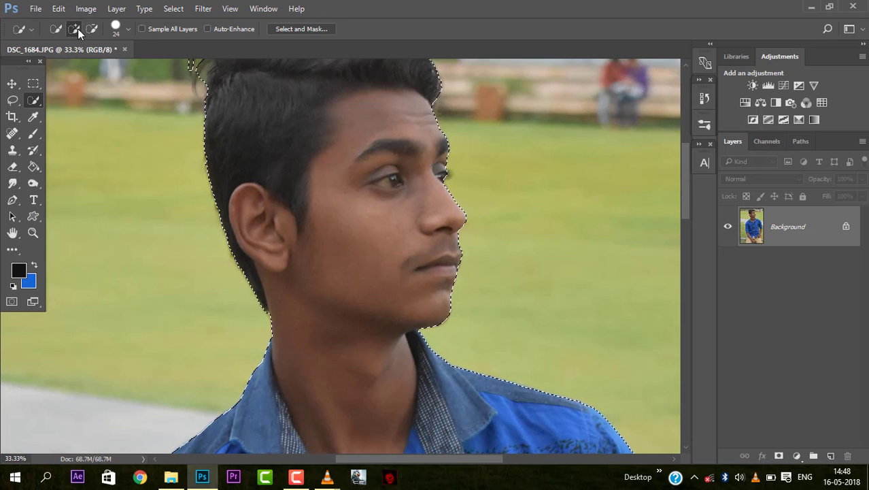
pyautogui.scroll(-9, 553, 197)
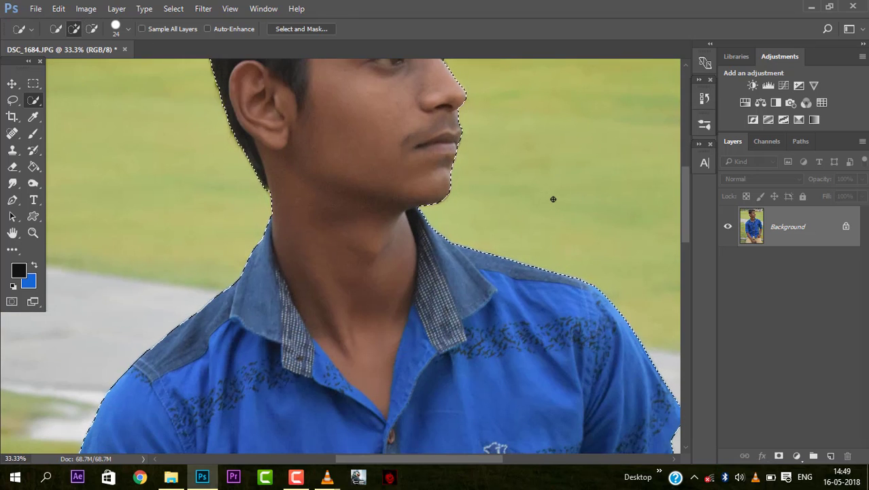
pyautogui.hscroll(3, 553, 199)
pyautogui.scroll(-12, 553, 199)
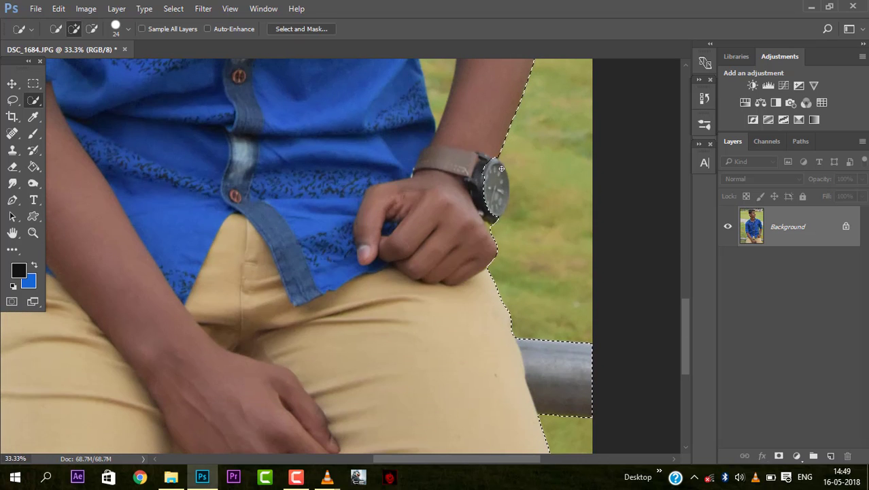
pyautogui.moveTo(502, 168); pyautogui.dragTo(502, 192)
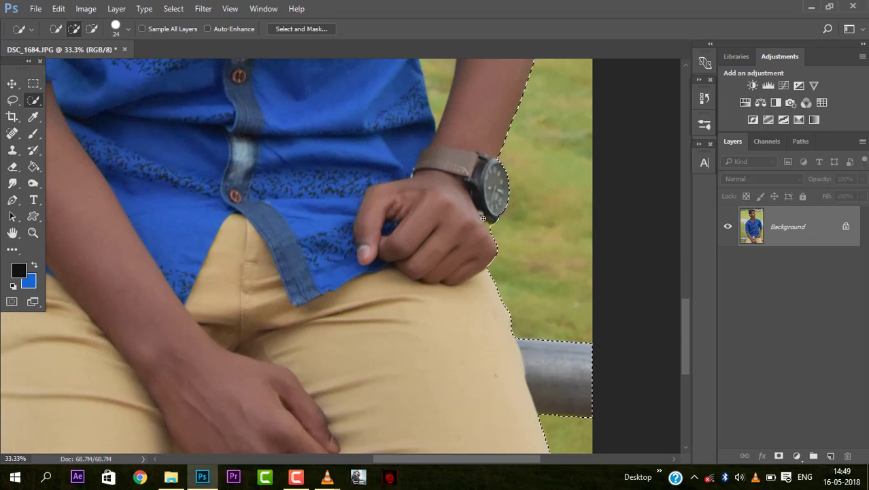
pyautogui.scroll(-3, 408, 256)
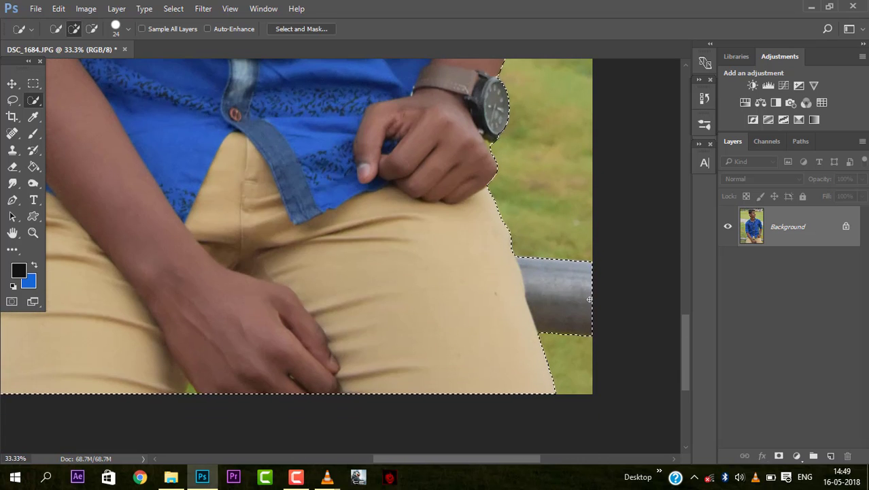
# - Subtract the grass gap between the shirt and the arm wearing the watch from the selection
pyautogui.scroll(12, 267, 339)
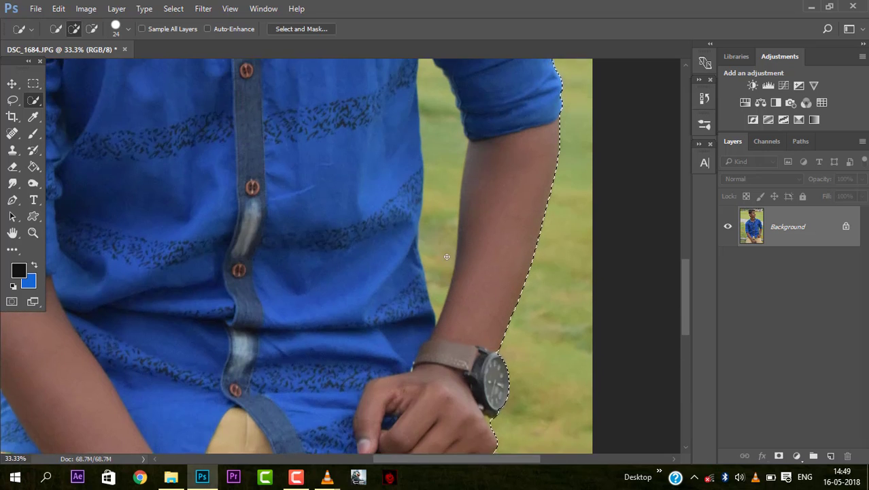
pyautogui.press('alt')
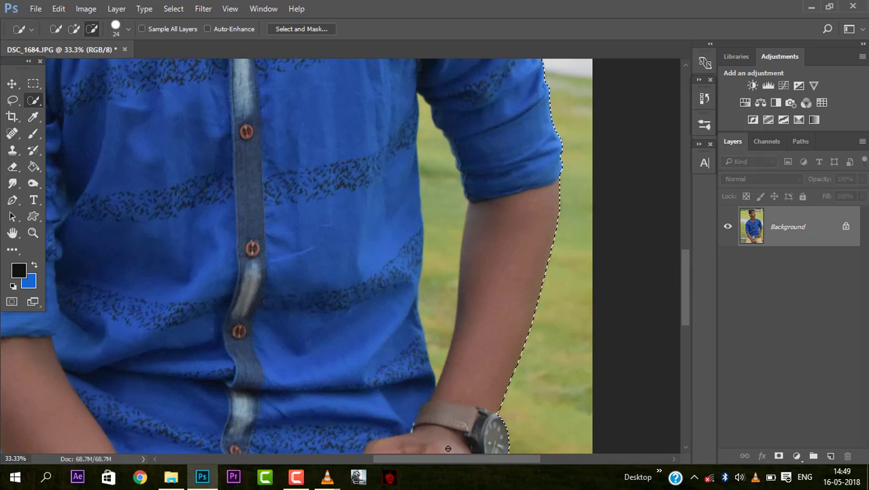
pyautogui.press('XF86AudioLowerVolume')
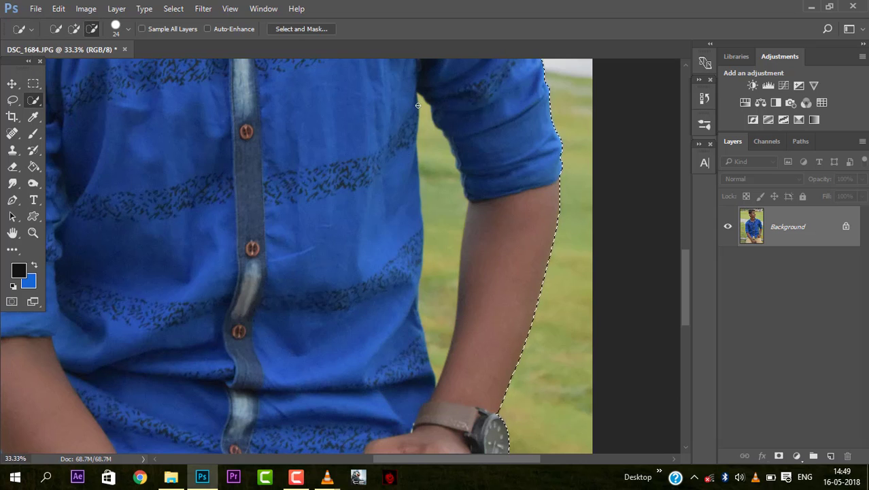
pyautogui.click(444, 241)
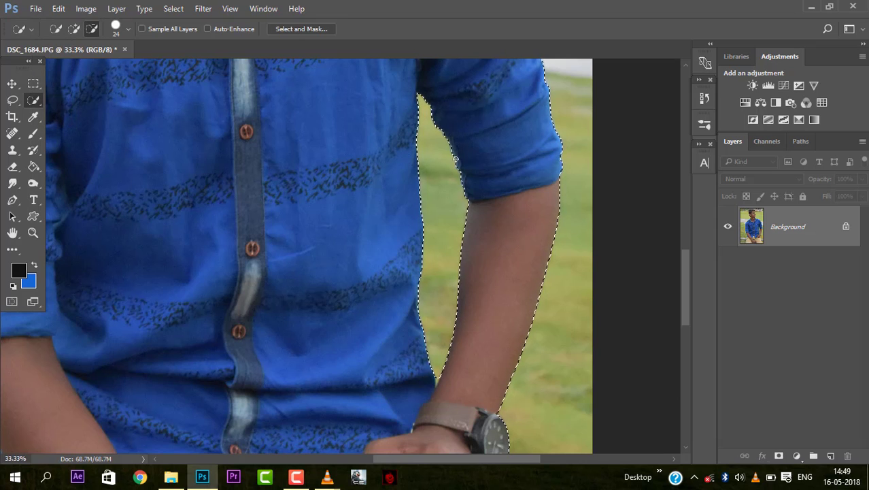
# - Refine the selection at the narrow lower tip of the arm gap with a 5 px subtracting brush
pyautogui.hotkey('ctrl', '+')
pyautogui.scroll(-6, 491, 176)
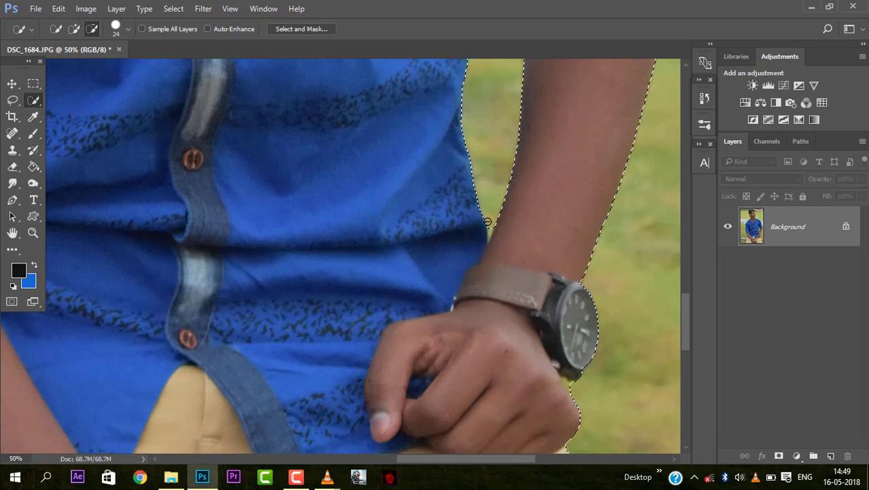
pyautogui.click(128, 29)
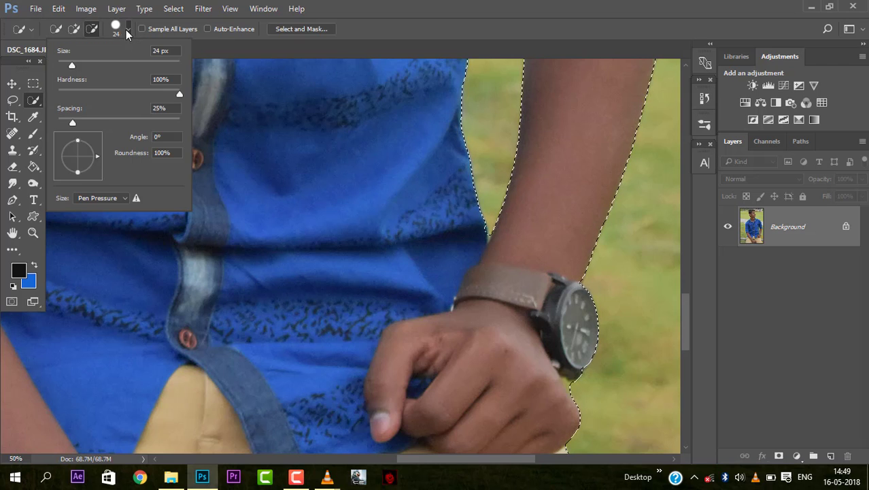
pyautogui.moveTo(66, 65); pyautogui.dragTo(60, 65)
pyautogui.press('Return')
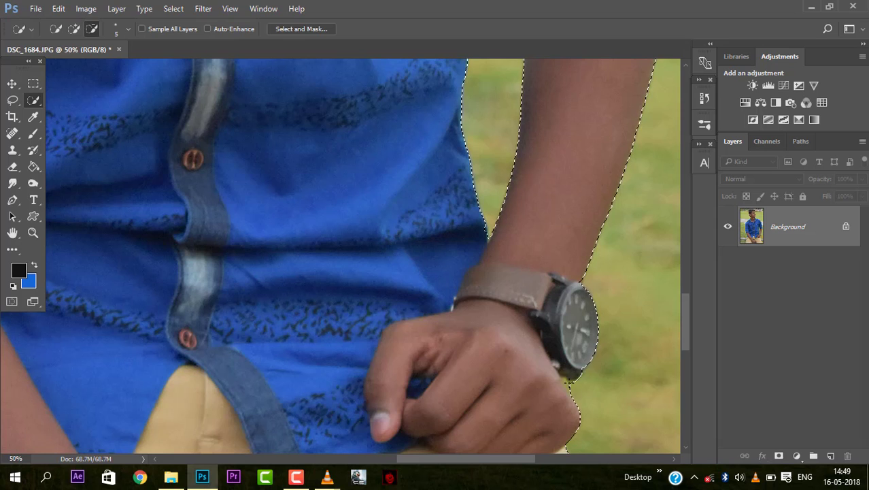
pyautogui.scroll(-6, 620, 405)
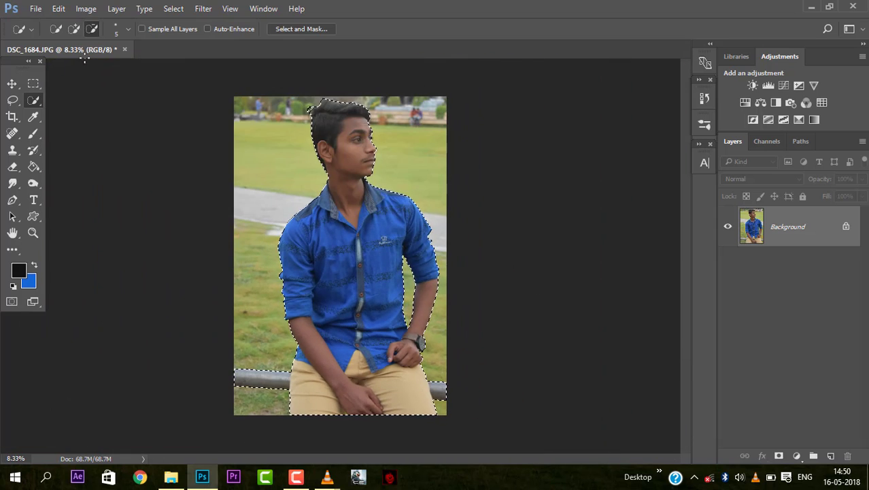
# - Set the Quick Selection brush size to 64 px
pyautogui.click(129, 29)
pyautogui.moveTo(81, 60); pyautogui.dragTo(97, 63)
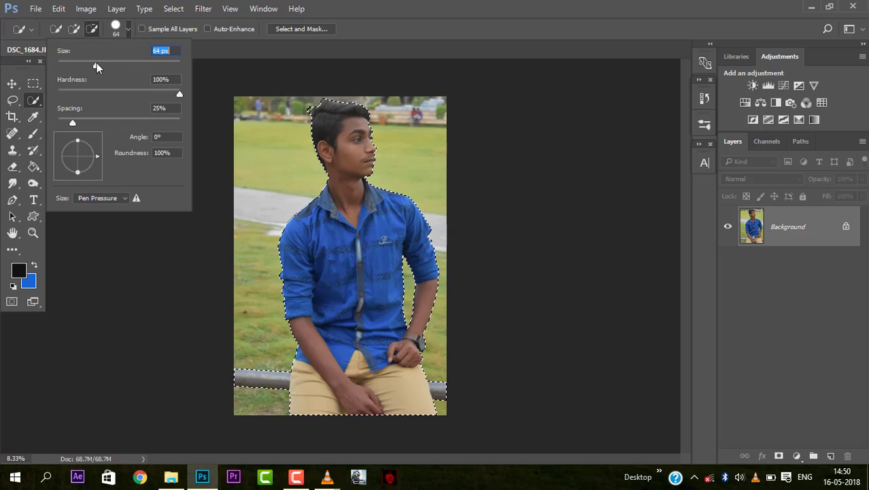
pyautogui.click(128, 263)
# - Unlock the Background layer, mask it to the selected subject and duplicate the masked layer
pyautogui.click(845, 226)
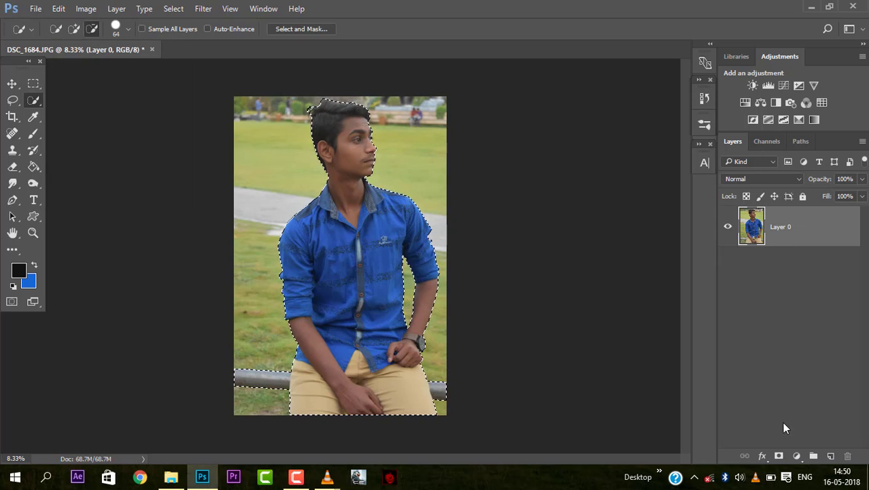
pyautogui.click(779, 455)
pyautogui.moveTo(825, 226); pyautogui.dragTo(831, 456)
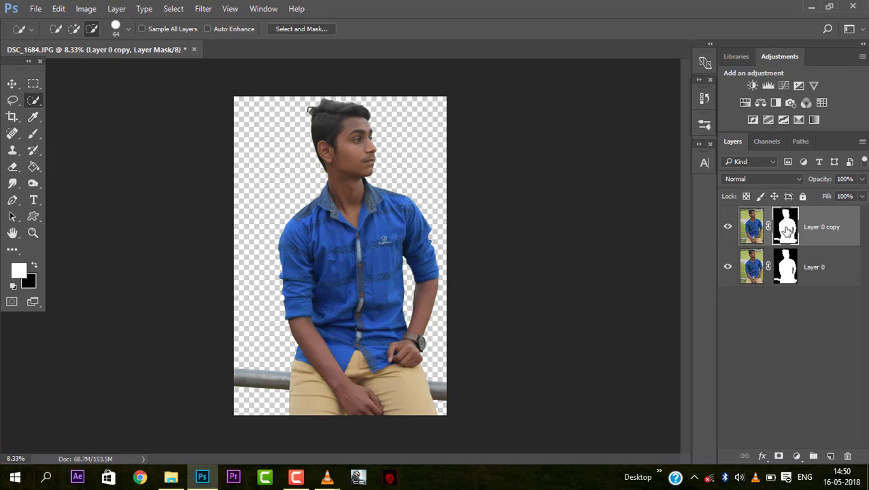
# - Invert the layer mask of Layer 0 copy and apply it to the layer
pyautogui.rightClick(787, 230)
pyautogui.press('Escape')
pyautogui.doubleClick(789, 225)
pyautogui.click(632, 274)
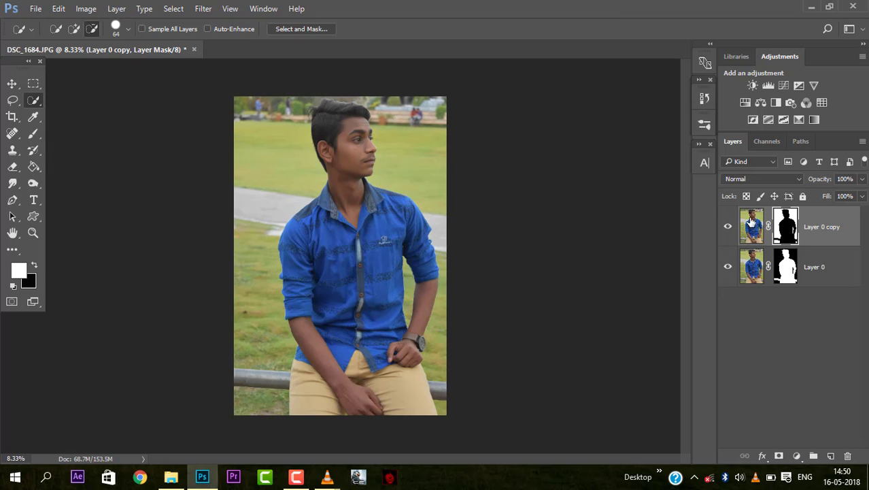
pyautogui.rightClick(783, 221)
pyautogui.click(782, 260)
# - Load the Layer 0 mask as a selection, then hide Layer 0 and make Layer 0 copy active
pyautogui.doubleClick(785, 266)
pyautogui.click(607, 307)
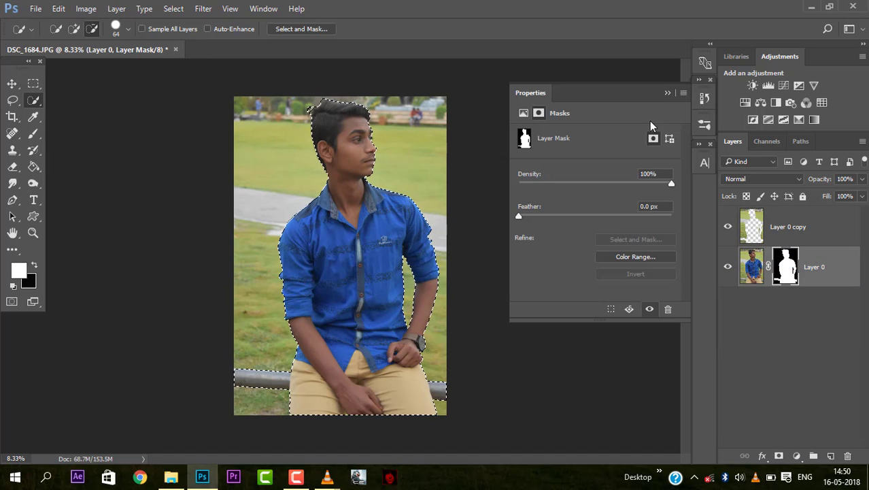
pyautogui.click(666, 96)
pyautogui.click(727, 267)
pyautogui.click(782, 226)
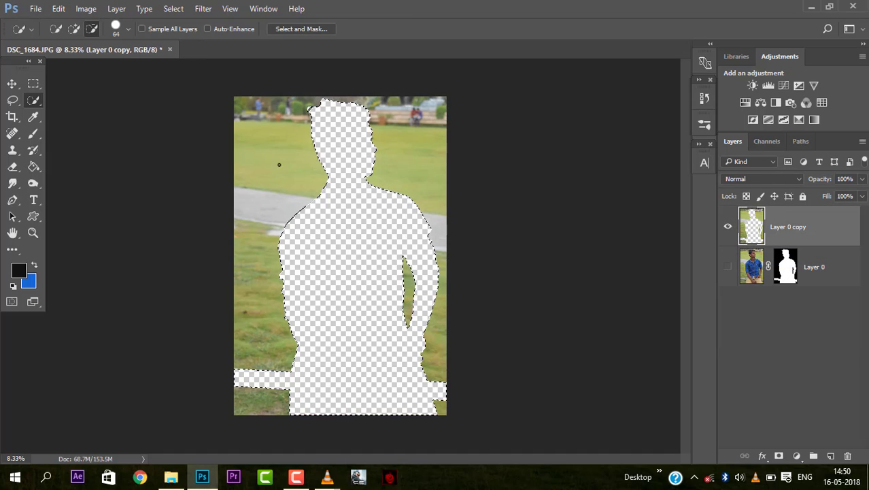
# - Fill the subject's empty silhouette on Layer 0 copy with Content-Aware contents and deselect
pyautogui.click(12, 102)
pyautogui.rightClick(349, 179)
pyautogui.click(370, 362)
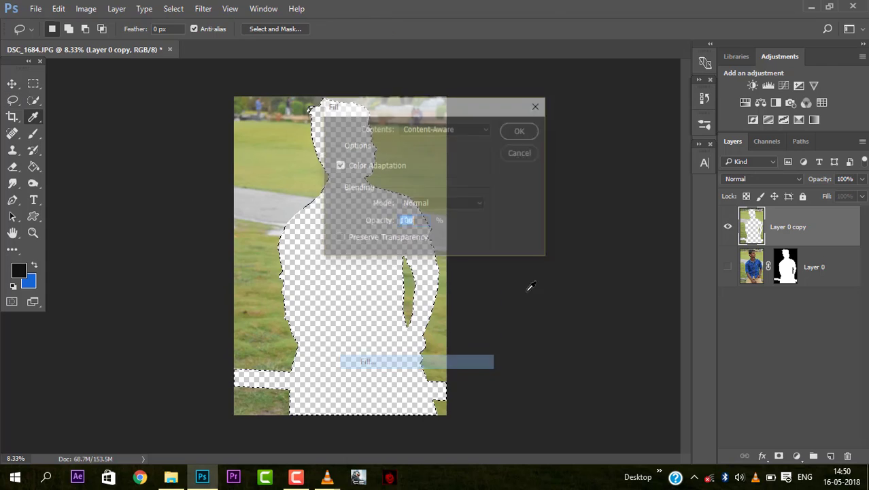
pyautogui.click(446, 128)
pyautogui.click(462, 176)
pyautogui.click(522, 130)
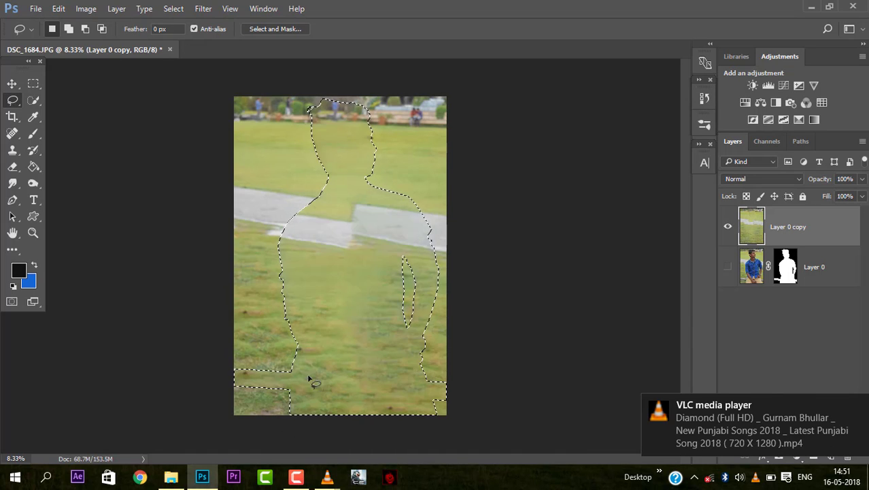
pyautogui.hotkey('ctrl', 'd')
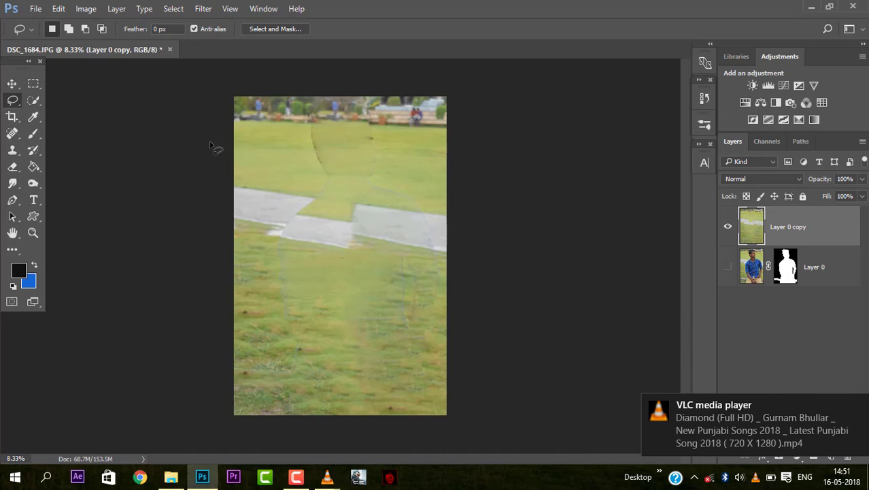
# - Show Layer 0 again and switch to the Spot Healing Brush
pyautogui.click(728, 266)
pyautogui.click(12, 84)
pyautogui.click(12, 133)
pyautogui.rightClick(322, 145)
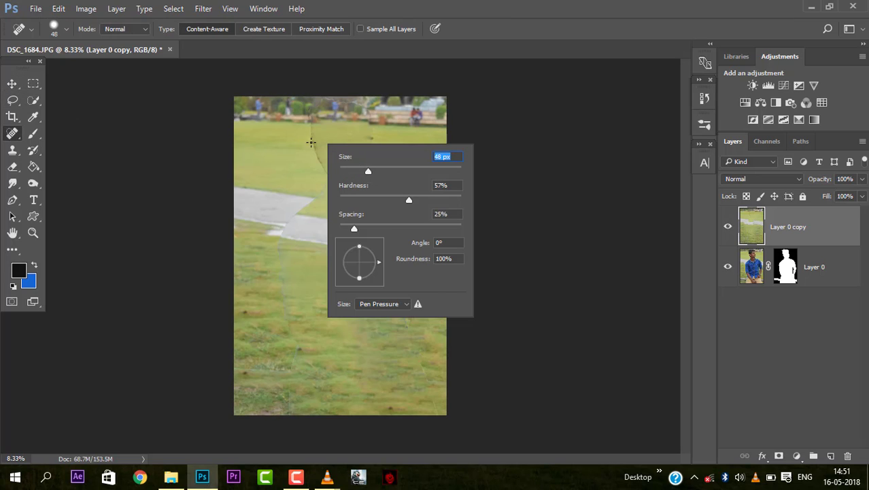
pyautogui.press('Escape')
# - Heal the leftover outline around the head, neck and shoulders on Layer 0 copy with a 107 px Spot Healing Brush
pyautogui.hotkey('ctrl', '+')
pyautogui.hotkey('ctrl', '+')
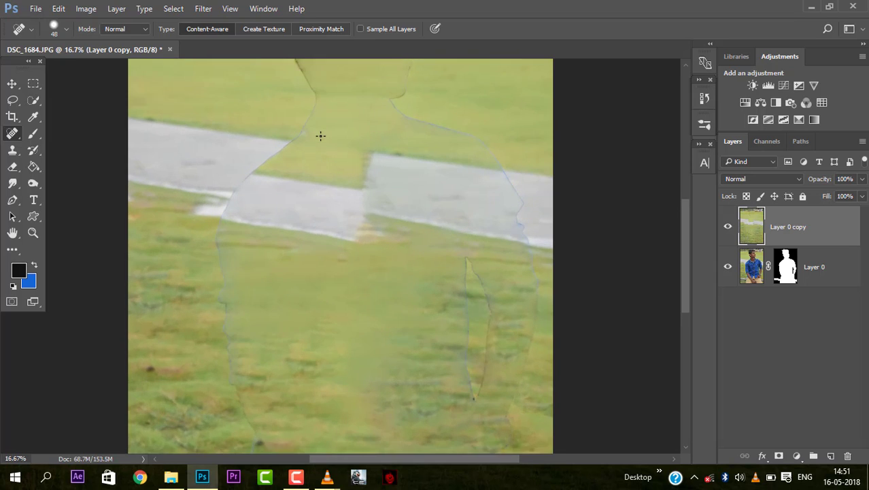
pyautogui.scroll(5, 321, 134)
pyautogui.rightClick(310, 175)
pyautogui.moveTo(280, 125); pyautogui.dragTo(289, 157)
pyautogui.rightClick(296, 143)
pyautogui.click(282, 123)
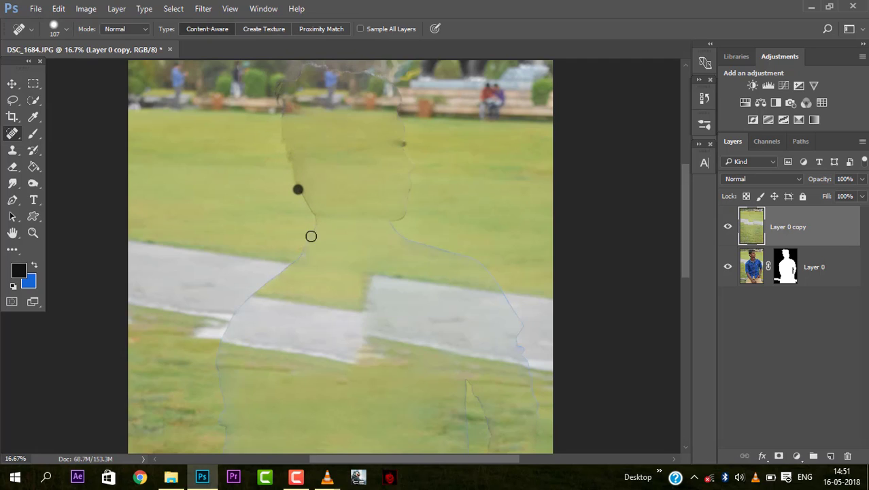
pyautogui.moveTo(313, 208); pyautogui.dragTo(311, 232)
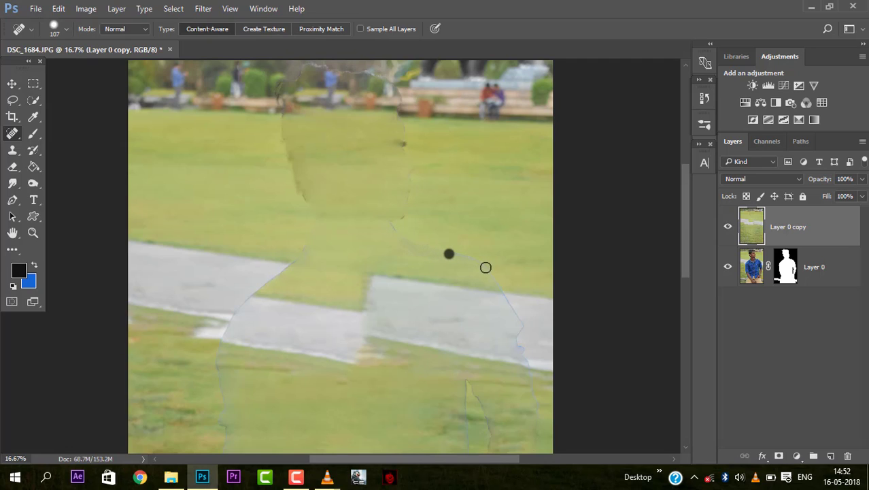
pyautogui.scroll(3, 454, 212)
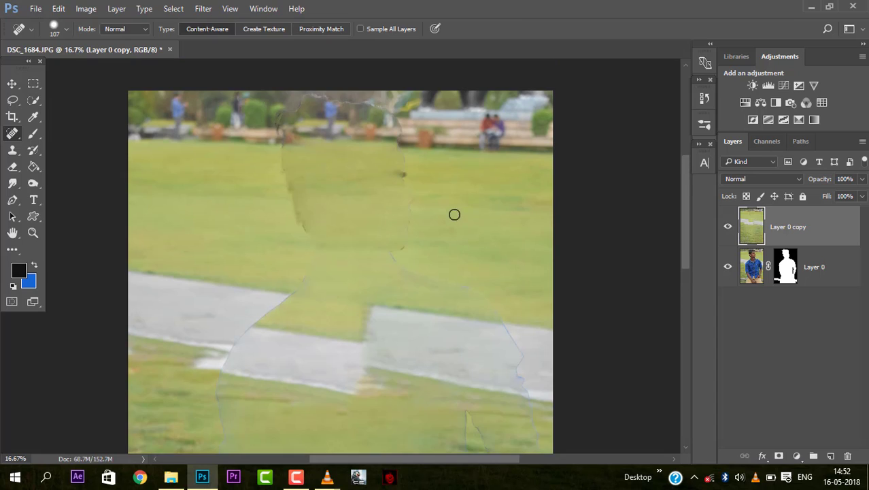
pyautogui.moveTo(328, 142); pyautogui.dragTo(344, 145)
pyautogui.scroll(1, 340, 272)
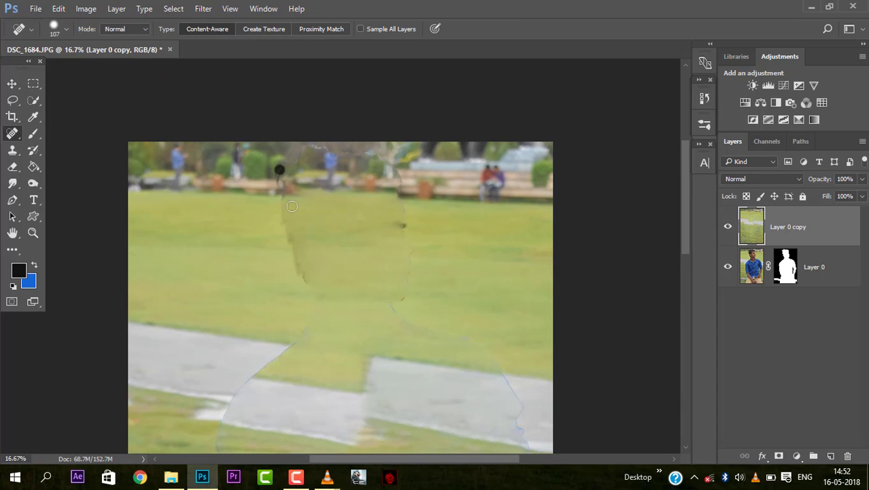
# - Enlarge the Spot Healing Brush to 135 px and heal the remaining body outline across the path and lower grass
pyautogui.scroll(-10, 306, 268)
pyautogui.rightClick(296, 238)
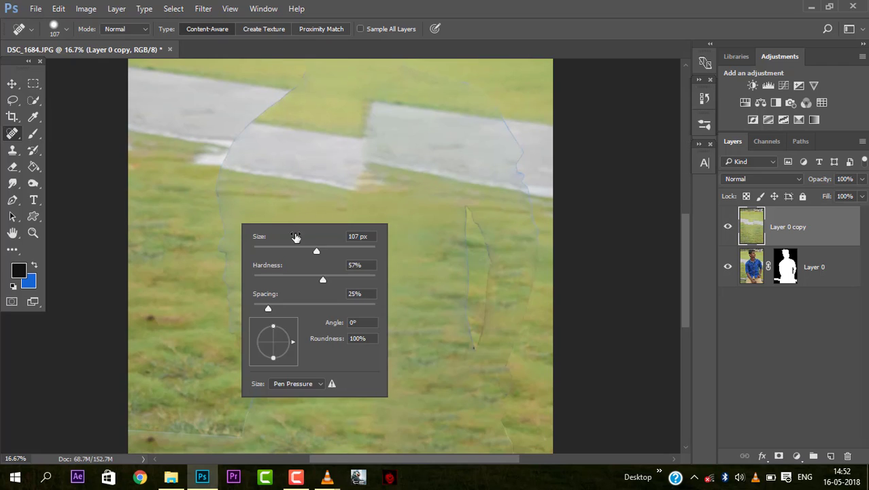
pyautogui.click(222, 208)
pyautogui.moveTo(225, 233)
pyautogui.mouseDown()
pyautogui.moveTo(232, 330)
pyautogui.moveTo(252, 389)
pyautogui.moveTo(246, 415)
pyautogui.mouseUp()
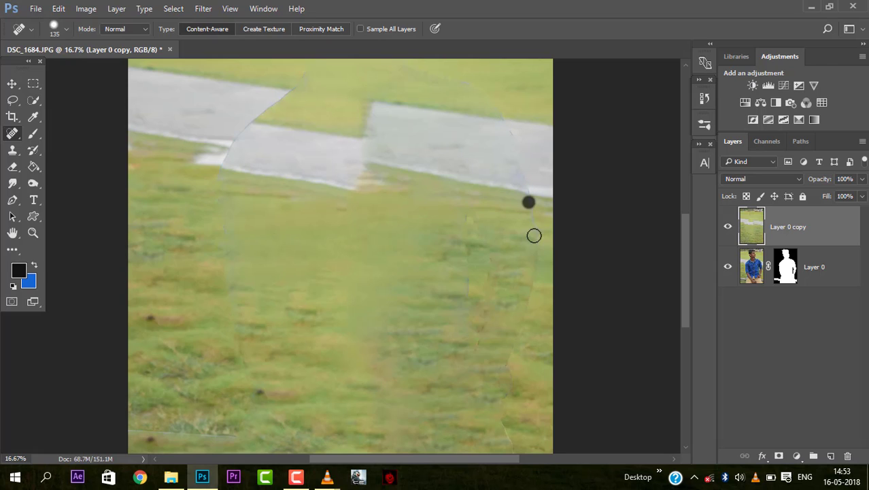
pyautogui.scroll(-5, 316, 344)
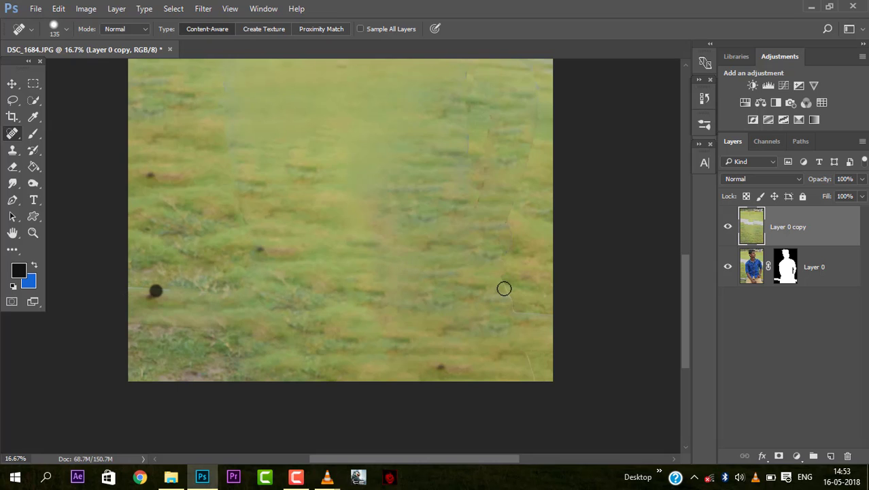
pyautogui.scroll(5, 469, 266)
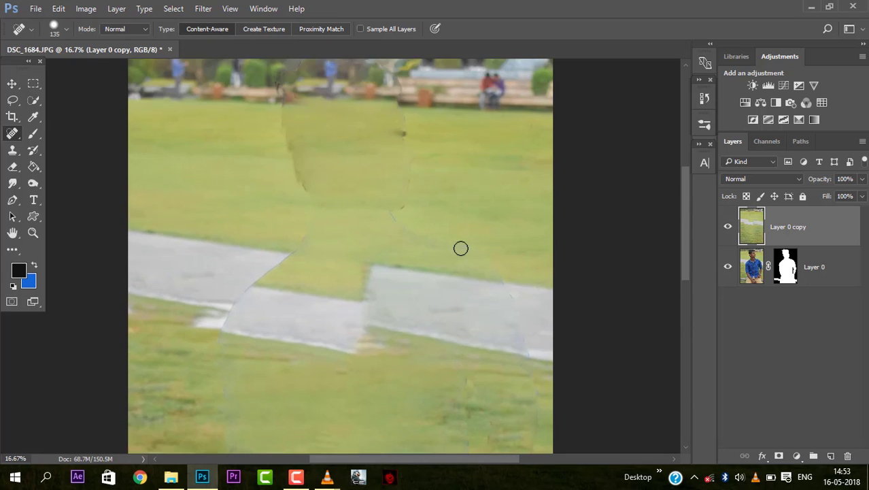
# - Apply the layer mask of Layer 0 permanently and move the layer above Layer 0 copy
pyautogui.scroll(3, 460, 248)
pyautogui.rightClick(787, 272)
pyautogui.click(763, 311)
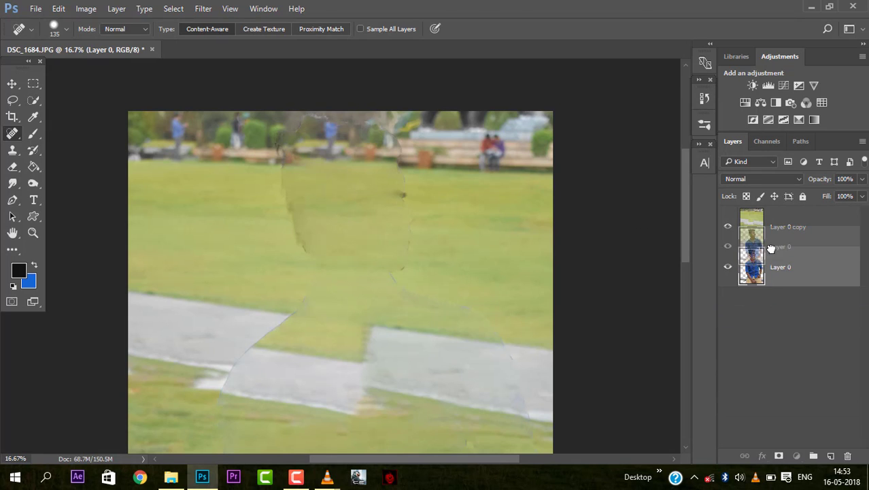
pyautogui.moveTo(810, 268); pyautogui.dragTo(809, 223)
pyautogui.scroll(-3, 559, 243)
pyautogui.scroll(-8, 559, 244)
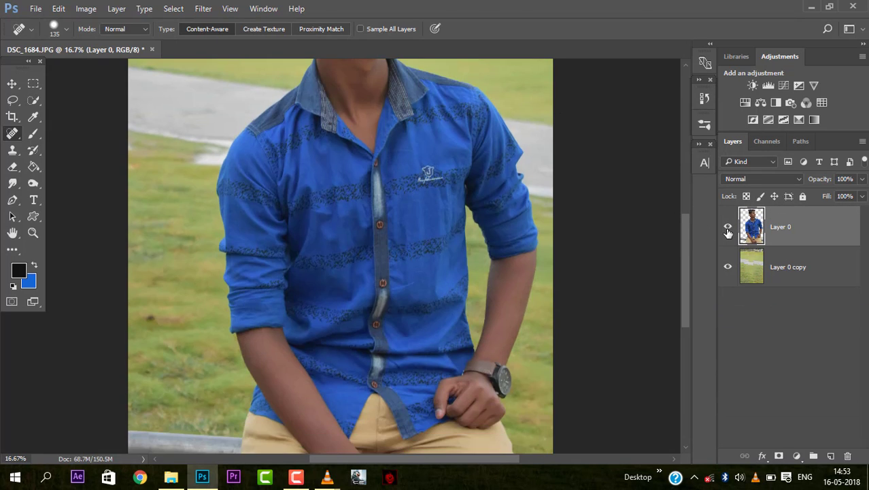
pyautogui.scroll(-2, 556, 215)
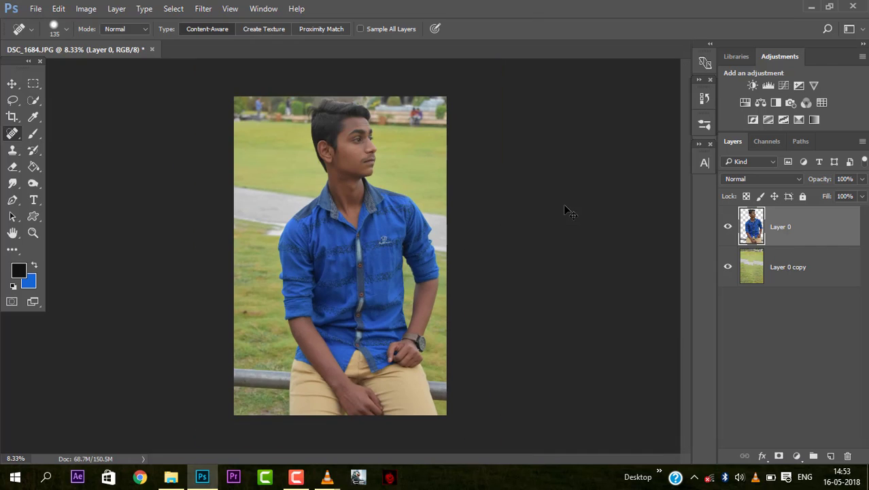
# - Open Layer 0 copy in the Camera Raw Filter, set Temperature to 0 and slightly raise the Exposure
pyautogui.click(830, 270)
pyautogui.click(202, 8)
pyautogui.click(231, 69)
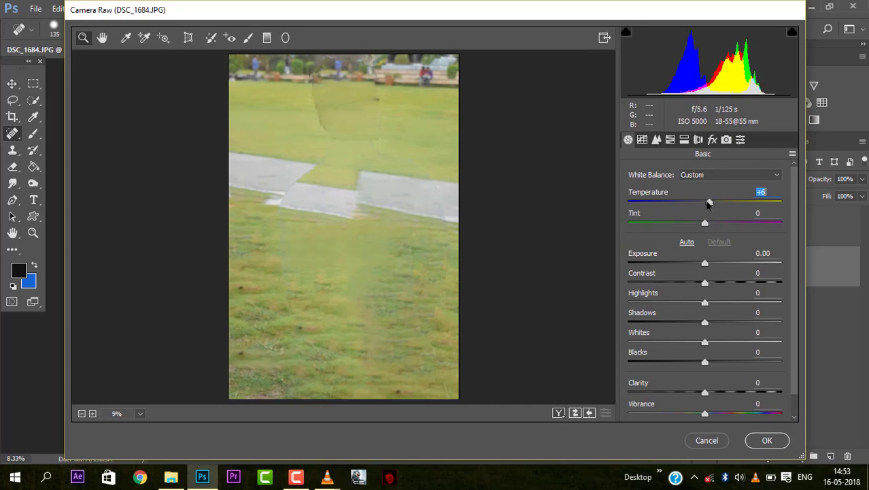
pyautogui.moveTo(708, 204); pyautogui.dragTo(712, 202)
pyautogui.write('0')
pyautogui.moveTo(705, 263); pyautogui.dragTo(709, 263)
# - Boost the Greens saturation to about +88, set the hue of Yellows to -19 and Greens to +28, and apply the filter
pyautogui.click(672, 141)
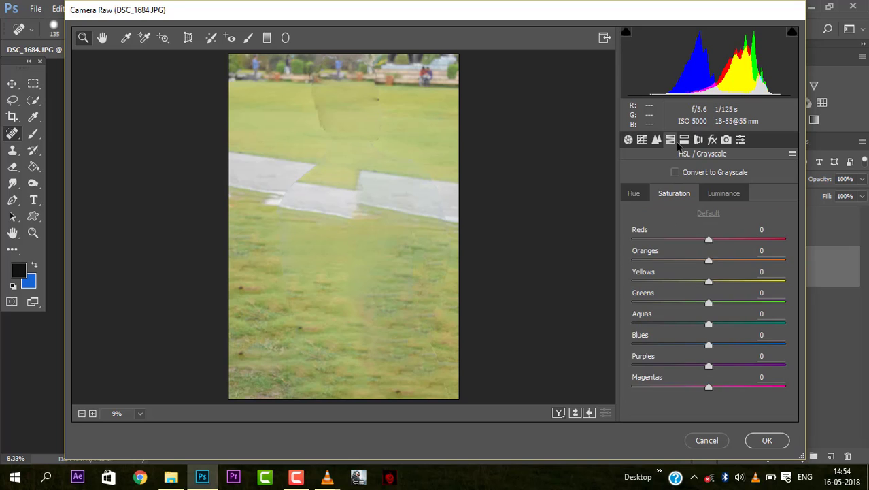
pyautogui.moveTo(713, 304); pyautogui.dragTo(769, 304)
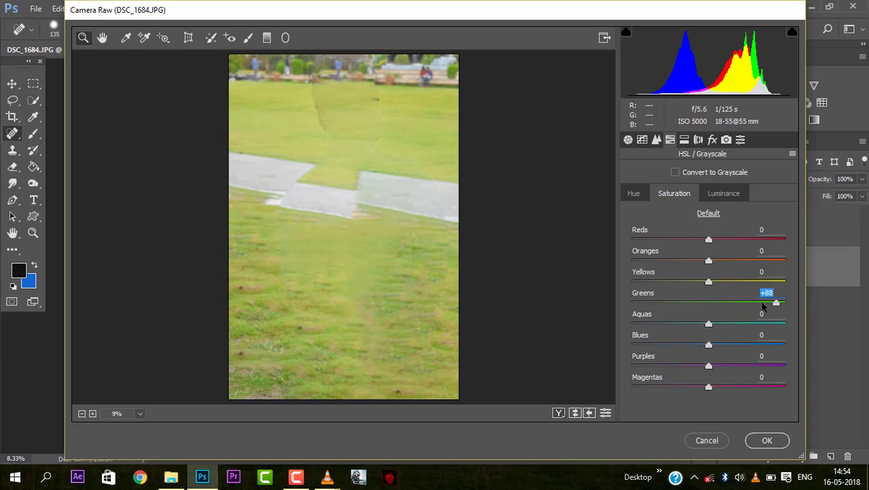
pyautogui.click(724, 193)
pyautogui.moveTo(709, 303); pyautogui.dragTo(694, 281)
pyautogui.click(636, 193)
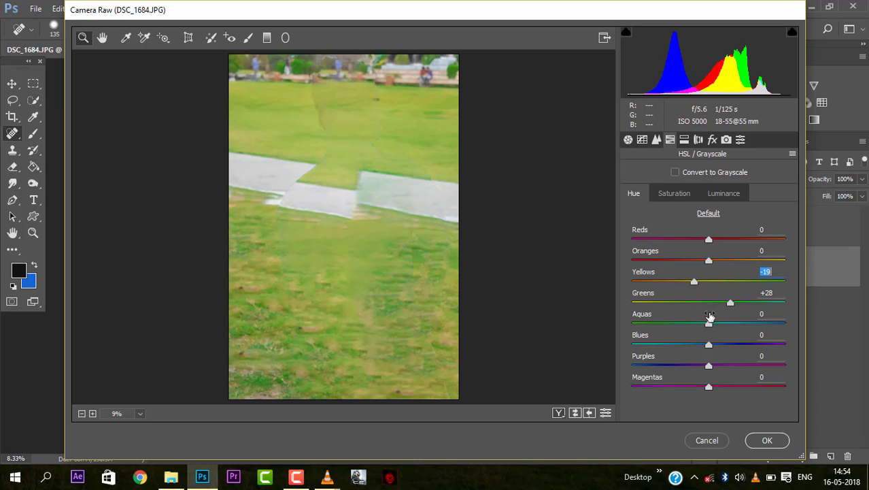
pyautogui.click(755, 441)
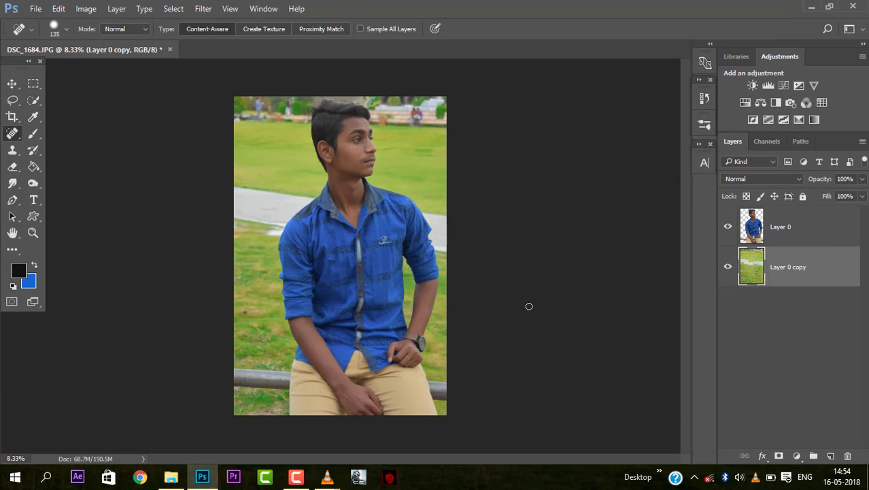
# - Hide Layer 0 copy and duplicate the cutout layer, Layer 0
pyautogui.hotkey('alt', ']')
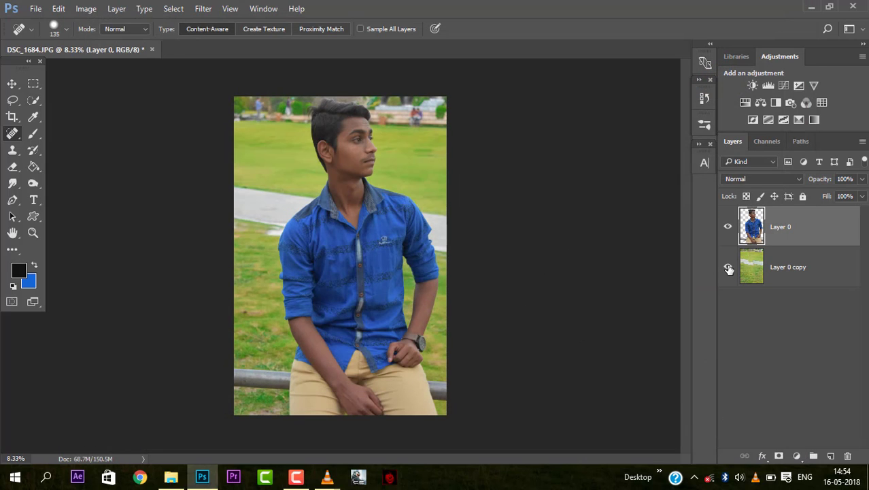
pyautogui.click(727, 267)
pyautogui.click(197, 12)
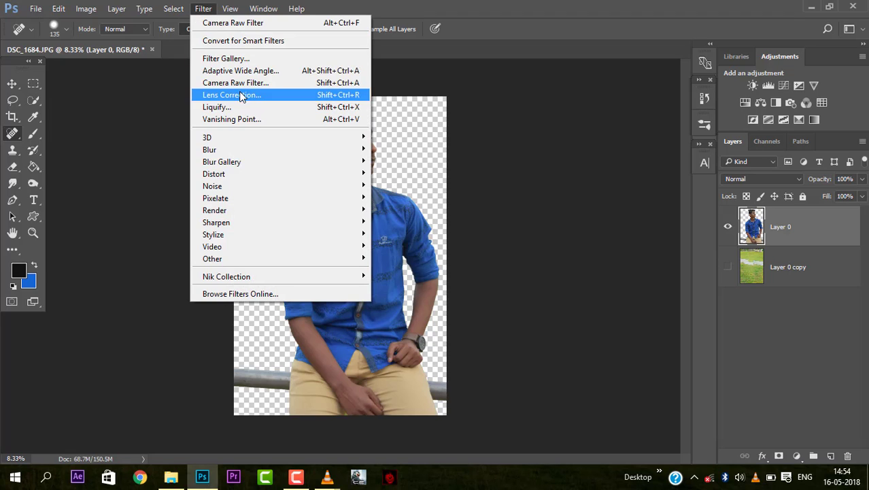
pyautogui.click(497, 151)
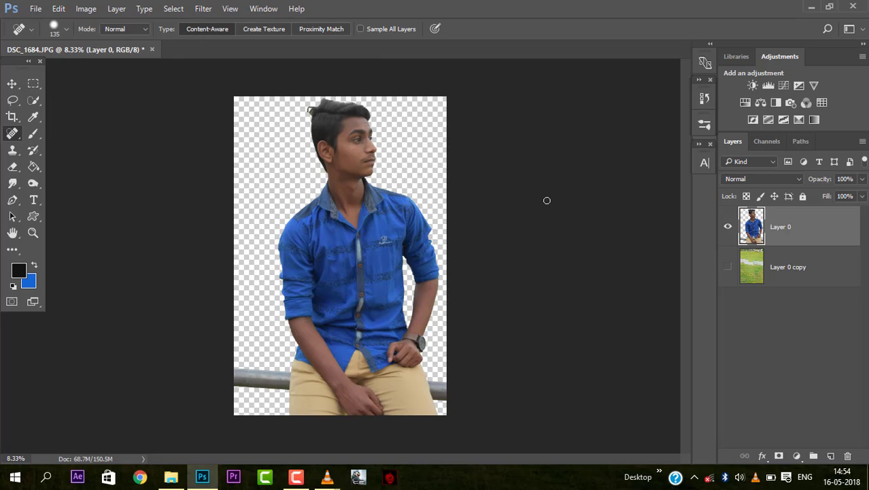
pyautogui.click(202, 8)
pyautogui.moveTo(230, 8)
pyautogui.click(788, 230)
pyautogui.moveTo(816, 231); pyautogui.dragTo(830, 456)
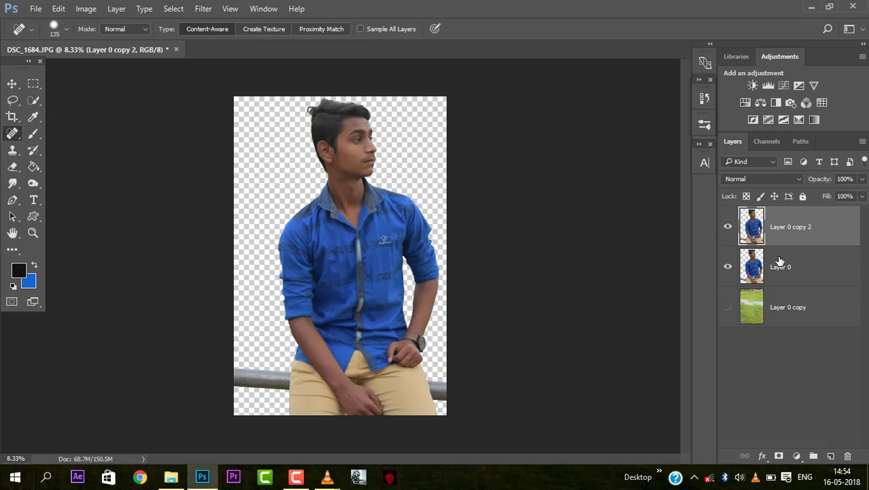
# - Open the duplicated cutout in Color Efex Pro 4 from the Nik Collection and add an empty filter slot
pyautogui.click(201, 10)
pyautogui.moveTo(271, 275)
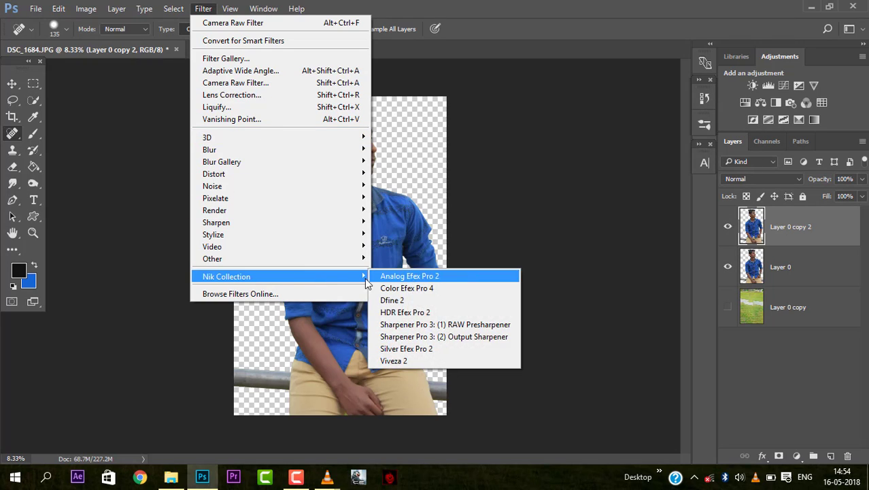
pyautogui.click(415, 288)
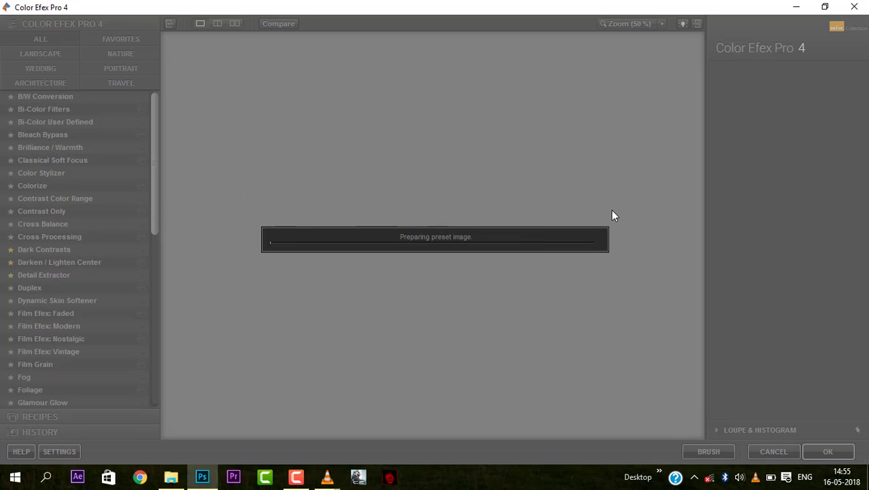
pyautogui.press('XF86AudioLowerVolume')
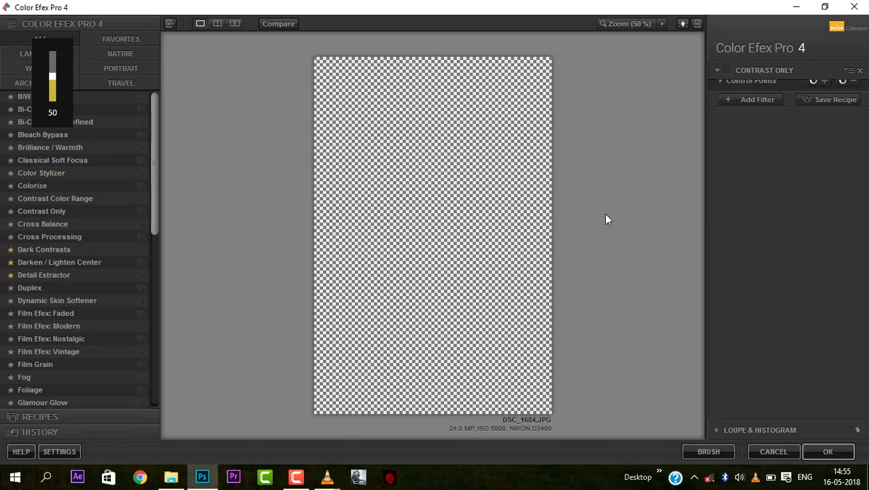
pyautogui.click(756, 266)
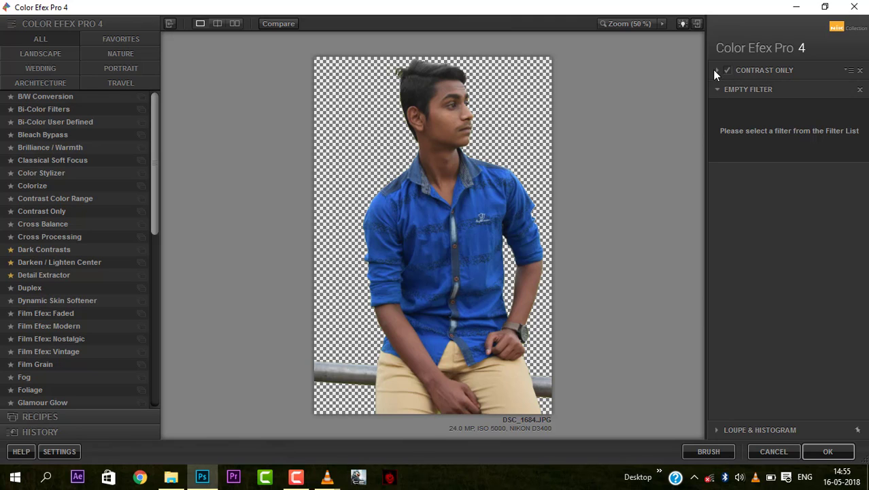
# - Apply Contrast Only with Brightness 42%, Contrast 53%, Contrast Only 38%, Soft Contrast -52% and Saturation 6%
pyautogui.click(848, 70)
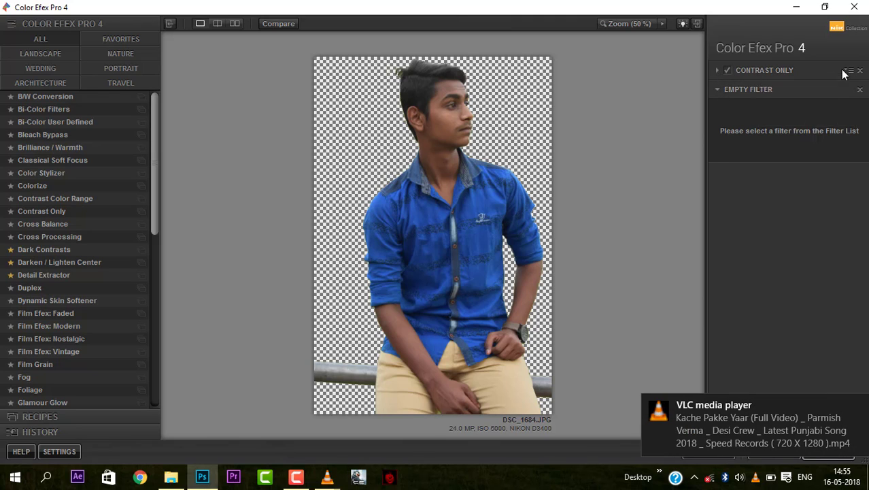
pyautogui.click(764, 70)
pyautogui.moveTo(792, 103); pyautogui.dragTo(754, 157)
pyautogui.moveTo(792, 192)
pyautogui.mouseDown()
pyautogui.moveTo(802, 193)
pyautogui.moveTo(792, 192)
pyautogui.mouseUp()
pyautogui.moveTo(814, 125); pyautogui.dragTo(816, 123)
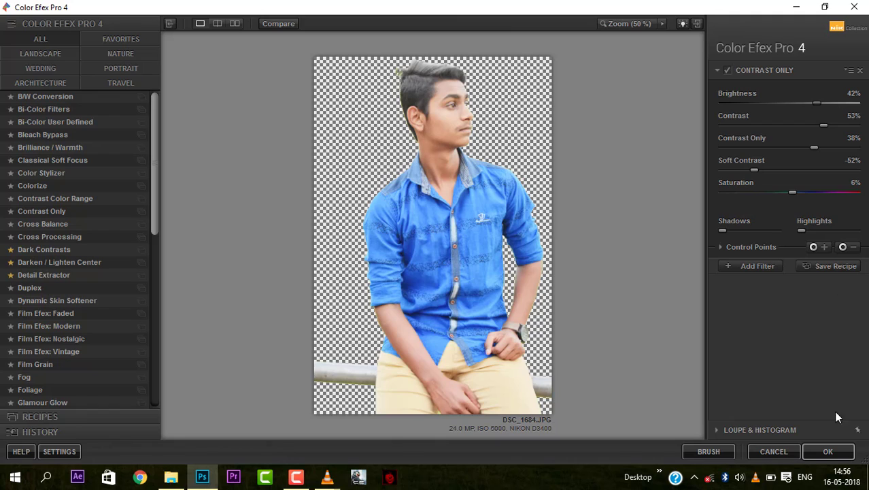
pyautogui.click(843, 451)
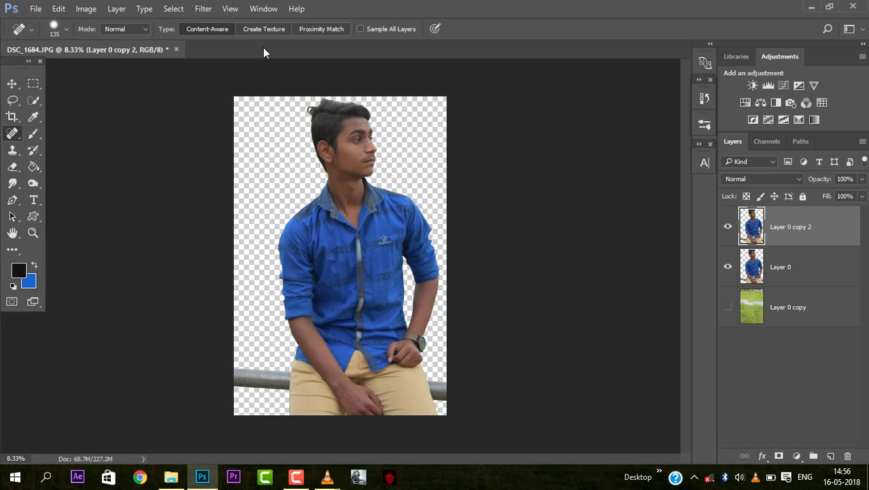
pyautogui.click(203, 8)
pyautogui.press('Escape')
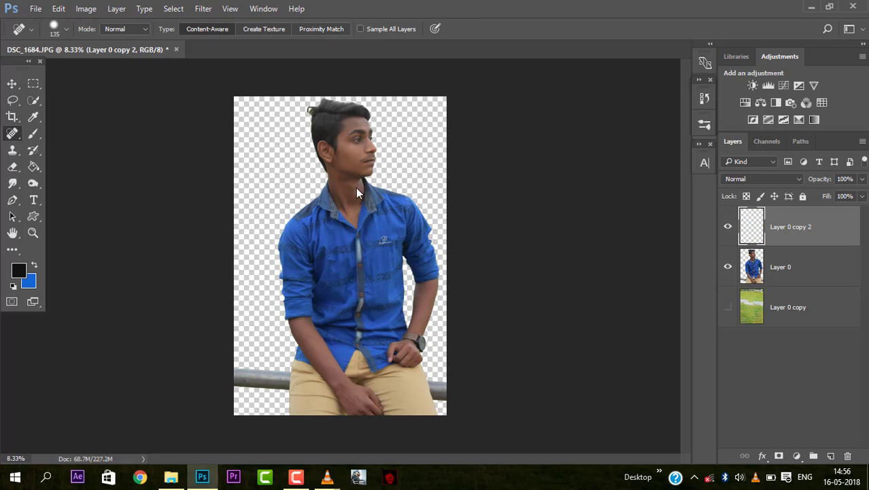
# - Erase the brightened shirt along the shoulder beside the chest logo on Layer 0 copy 2 with a 146 px Eraser
pyautogui.click(13, 167)
pyautogui.hotkey('ctrl', '+')
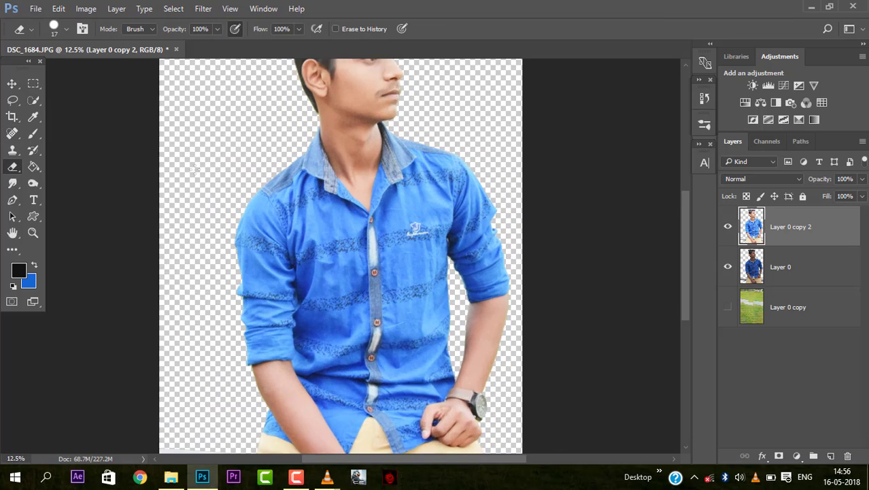
pyautogui.rightClick(243, 153)
pyautogui.press('Return')
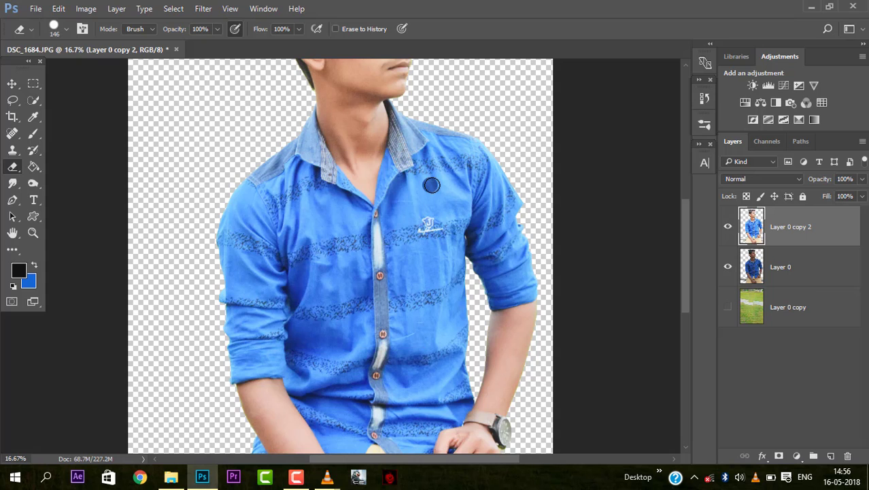
pyautogui.moveTo(424, 140)
pyautogui.mouseDown()
pyautogui.moveTo(449, 129)
pyautogui.moveTo(480, 150)
pyautogui.moveTo(474, 238)
pyautogui.mouseUp()
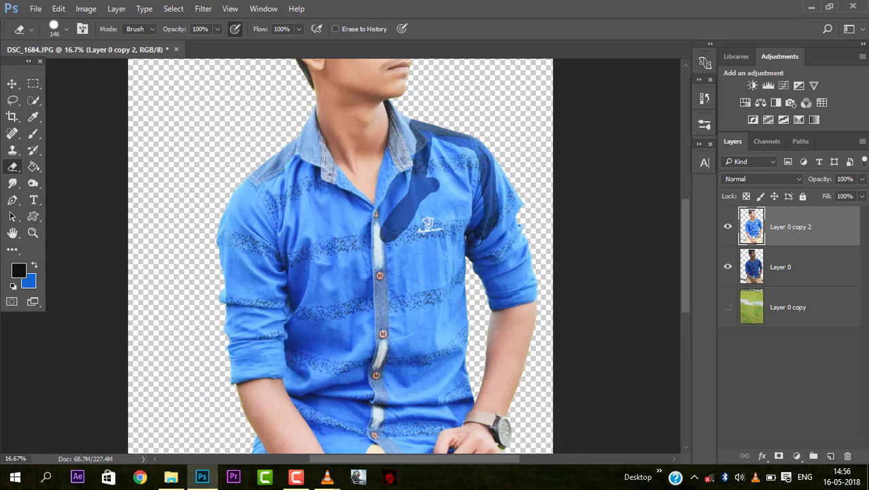
# - Erase the brightened shirt around the chest logo and the adjoining shoulder on Layer 0 copy 2 with a 190 px Eraser
pyautogui.rightClick(486, 183)
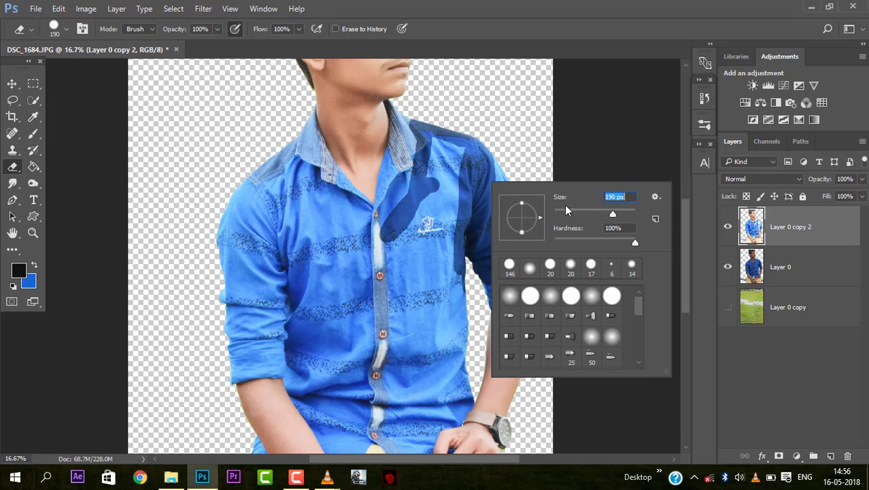
pyautogui.press('Return')
pyautogui.moveTo(427, 134)
pyautogui.mouseDown()
pyautogui.moveTo(408, 202)
pyautogui.moveTo(359, 306)
pyautogui.moveTo(419, 214)
pyautogui.moveTo(451, 141)
pyautogui.moveTo(456, 212)
pyautogui.mouseUp()
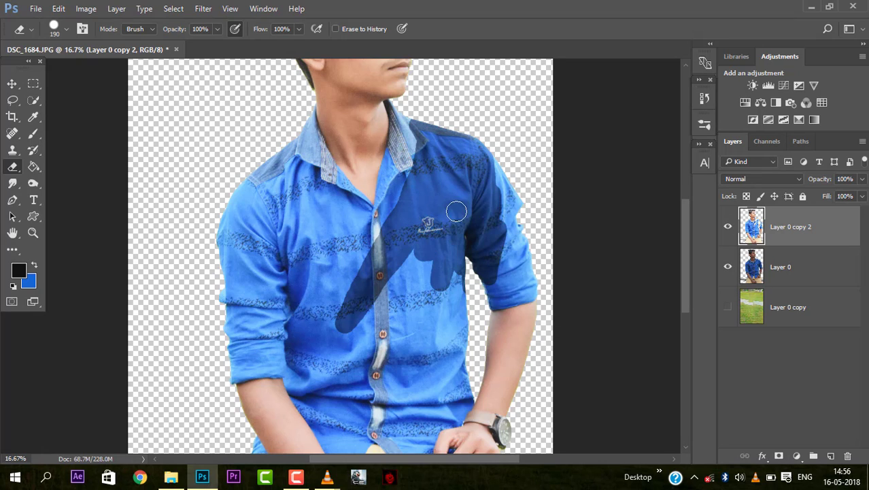
# - Erase the brightened shirt from both sleeves, the shoulders and most of the torso with a 511 px Eraser
pyautogui.rightClick(415, 216)
pyautogui.press('Return')
pyautogui.moveTo(377, 238)
pyautogui.mouseDown()
pyautogui.moveTo(402, 216)
pyautogui.moveTo(423, 134)
pyautogui.mouseUp()
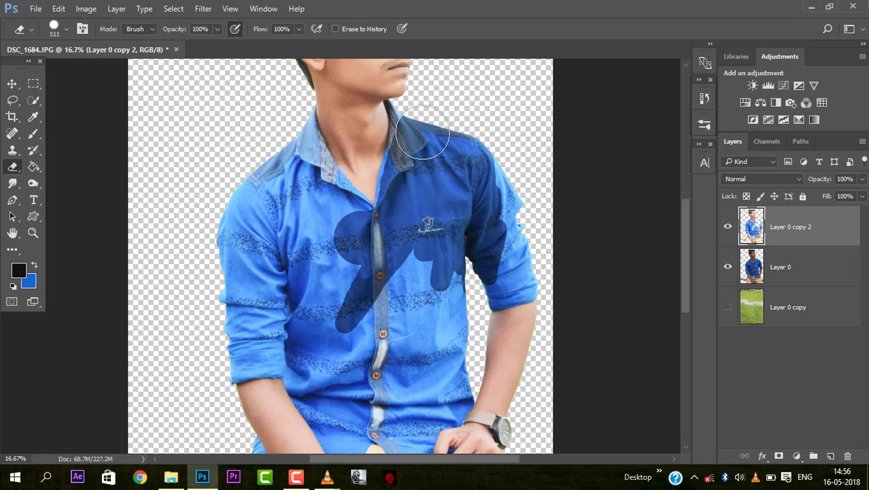
pyautogui.moveTo(493, 192); pyautogui.dragTo(517, 221)
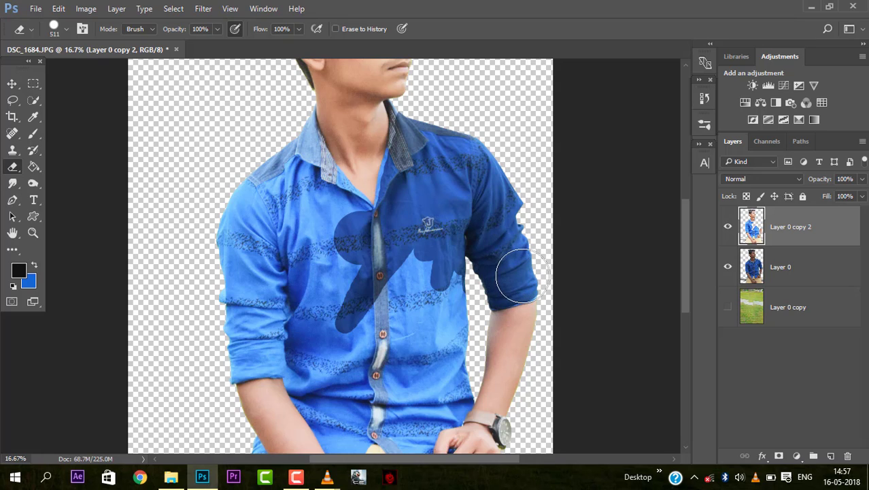
pyautogui.moveTo(491, 284)
pyautogui.mouseDown()
pyautogui.moveTo(453, 299)
pyautogui.moveTo(438, 368)
pyautogui.moveTo(397, 351)
pyautogui.moveTo(419, 304)
pyautogui.moveTo(301, 253)
pyautogui.moveTo(252, 277)
pyautogui.moveTo(241, 272)
pyautogui.moveTo(262, 319)
pyautogui.moveTo(238, 351)
pyautogui.mouseUp()
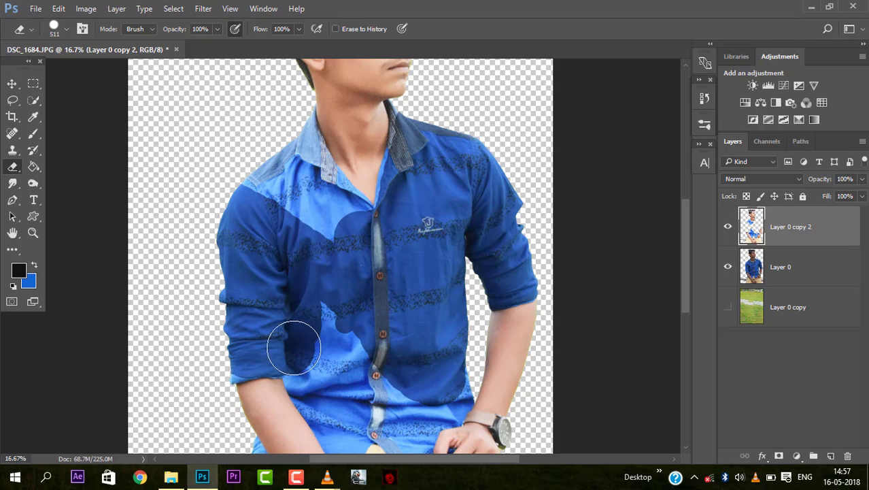
pyautogui.moveTo(293, 348)
pyautogui.mouseDown()
pyautogui.moveTo(337, 313)
pyautogui.moveTo(352, 399)
pyautogui.moveTo(373, 395)
pyautogui.moveTo(334, 253)
pyautogui.moveTo(257, 195)
pyautogui.mouseUp()
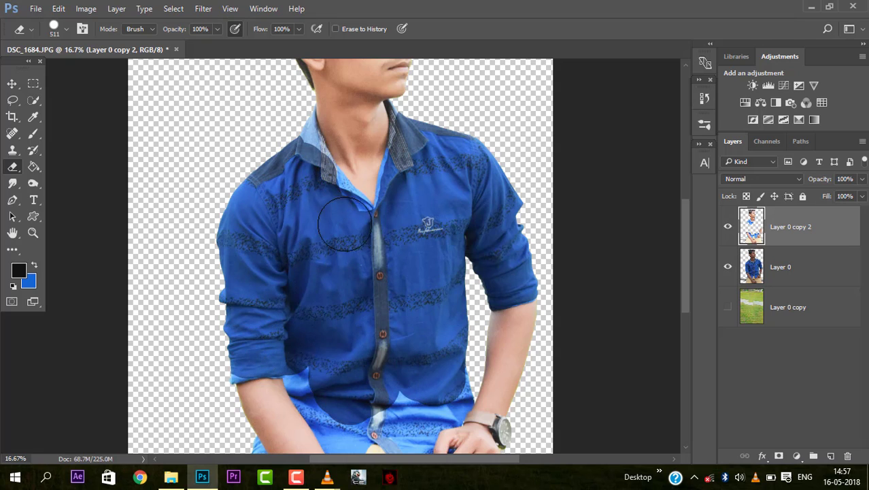
# - Erase the brightened trousers across both thighs and the lower shirt front around the last button
pyautogui.scroll(-5, 362, 249)
pyautogui.moveTo(334, 275)
pyautogui.mouseDown()
pyautogui.moveTo(170, 243)
pyautogui.moveTo(258, 249)
pyautogui.moveTo(263, 323)
pyautogui.moveTo(290, 285)
pyautogui.moveTo(304, 320)
pyautogui.mouseUp()
pyautogui.moveTo(439, 268)
pyautogui.mouseDown()
pyautogui.moveTo(500, 267)
pyautogui.moveTo(461, 306)
pyautogui.mouseUp()
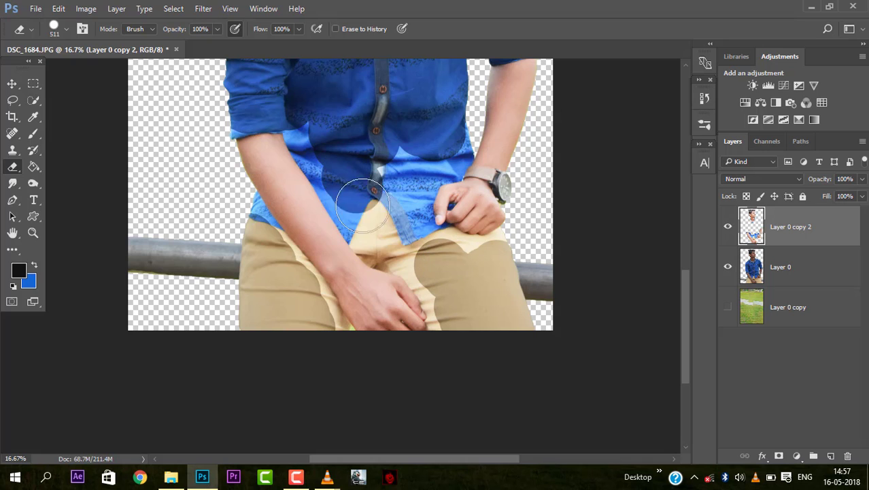
pyautogui.moveTo(355, 189); pyautogui.dragTo(371, 219)
# - Erase the brightened cuff edge and the shirt beside the bent forearm with a 127 px Eraser, softened to 50% hardness
pyautogui.hotkey('ctrl', '+')
pyautogui.hotkey('ctrl', '+')
pyautogui.hotkey('ctrl', '+')
pyautogui.scroll(3, 292, 271)
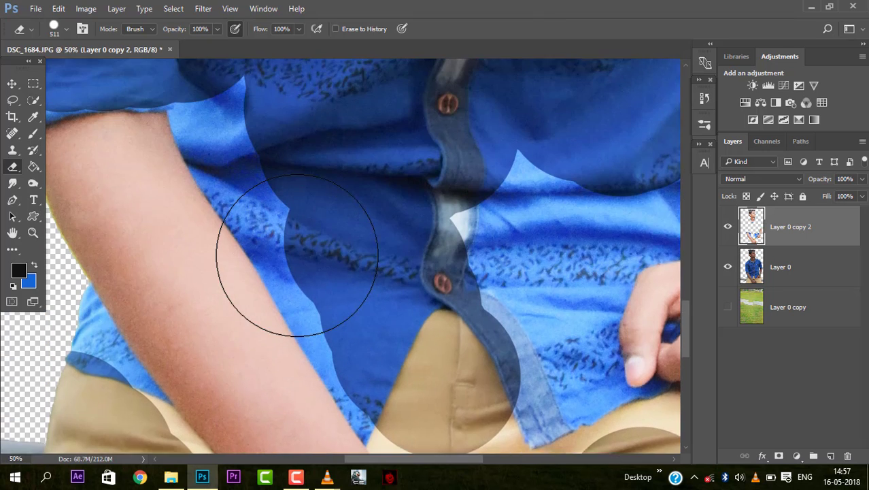
pyautogui.hscroll(-5, 297, 259)
pyautogui.rightClick(487, 178)
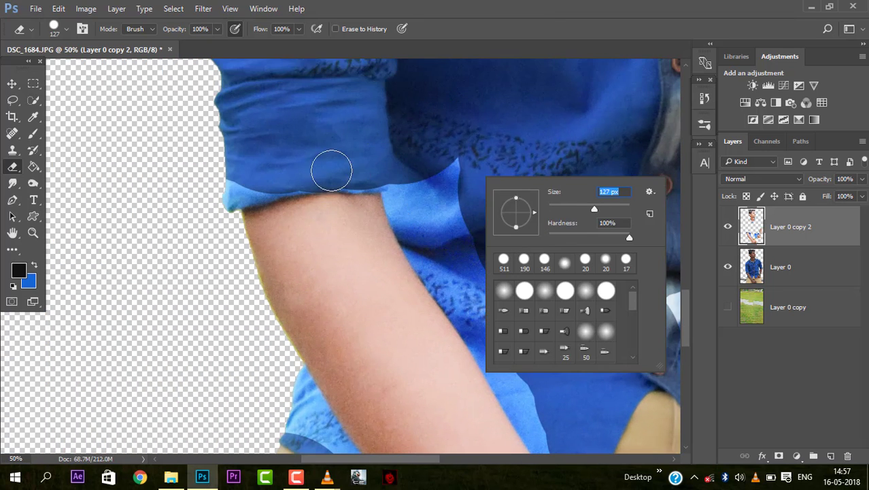
pyautogui.moveTo(353, 174)
pyautogui.mouseDown()
pyautogui.moveTo(392, 169)
pyautogui.moveTo(344, 168)
pyautogui.moveTo(396, 173)
pyautogui.moveTo(405, 200)
pyautogui.mouseUp()
pyautogui.rightClick(407, 201)
pyautogui.moveTo(231, 170); pyautogui.dragTo(249, 188)
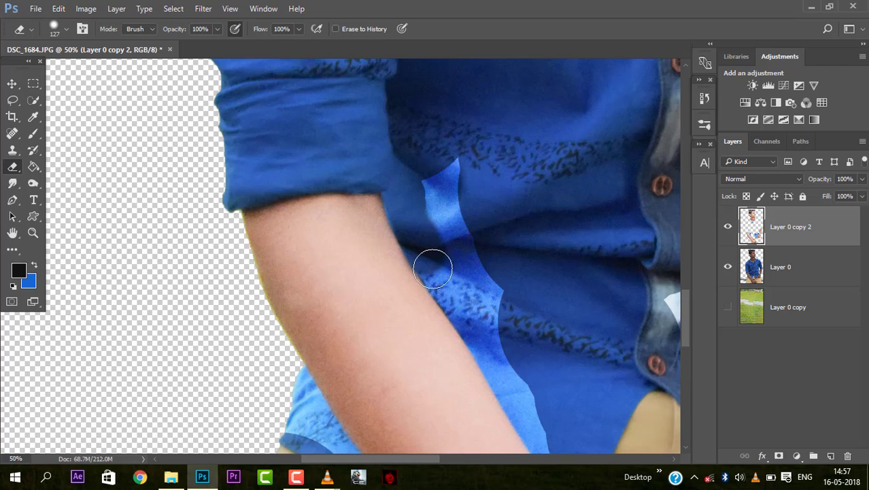
pyautogui.moveTo(432, 268)
pyautogui.mouseDown()
pyautogui.moveTo(478, 326)
pyautogui.moveTo(442, 253)
pyautogui.mouseUp()
# - Erase the brightened shirt hem and upper trouser edge on the outer side of the forearm
pyautogui.scroll(-5, 501, 284)
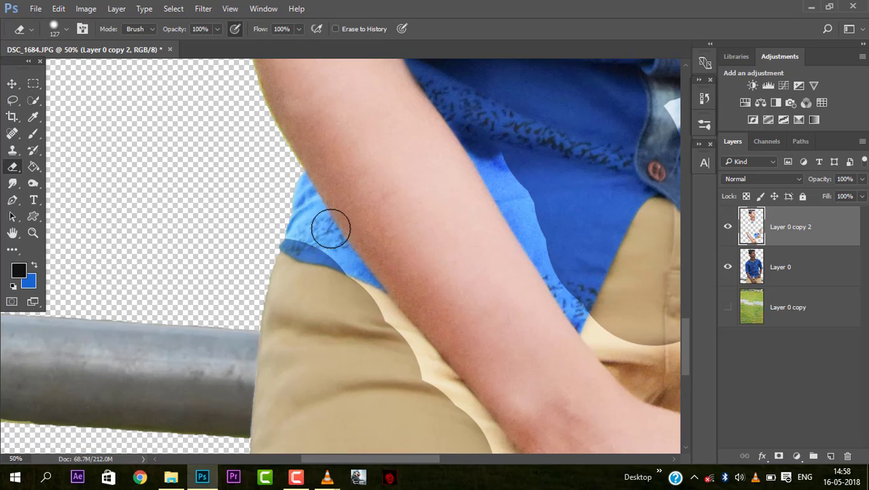
pyautogui.moveTo(291, 184)
pyautogui.mouseDown()
pyautogui.moveTo(306, 218)
pyautogui.moveTo(337, 248)
pyautogui.moveTo(421, 374)
pyautogui.mouseUp()
pyautogui.scroll(-3, 301, 212)
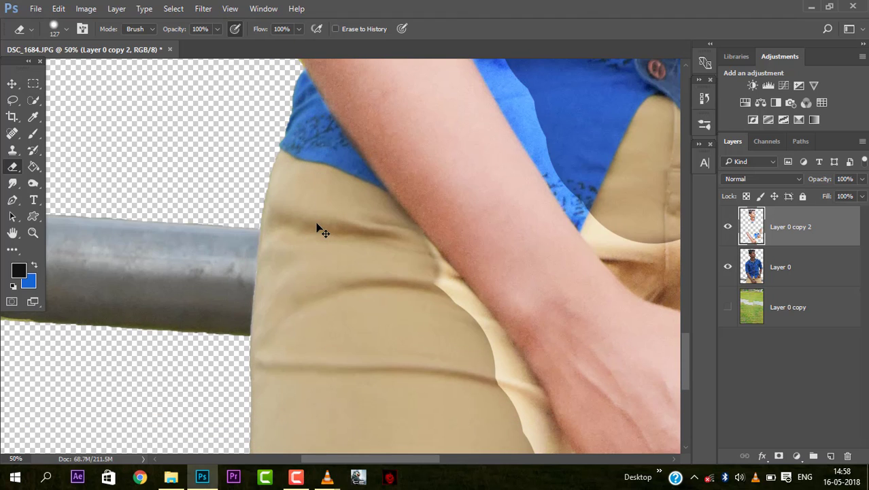
pyautogui.moveTo(305, 115); pyautogui.dragTo(336, 169)
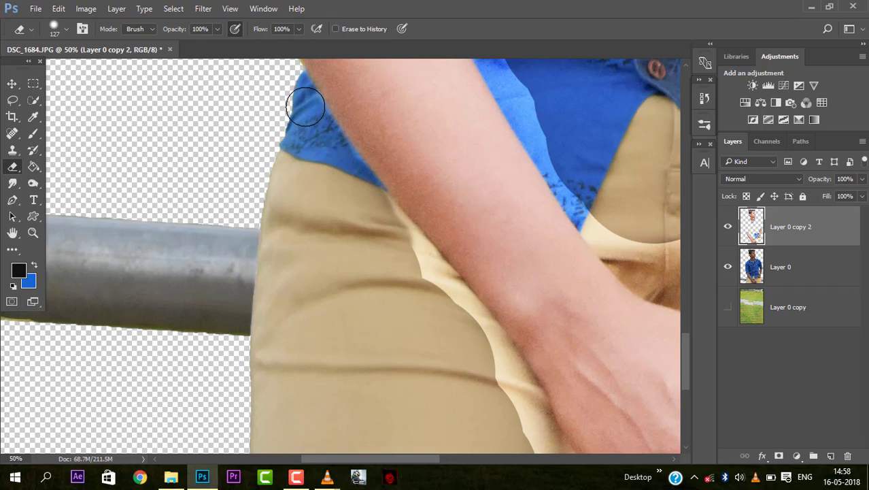
# - Erase the brightened trouser strip along the wrist and hand down to the image's lower edge, undoing the first overly broad stroke
pyautogui.scroll(-1, 332, 158)
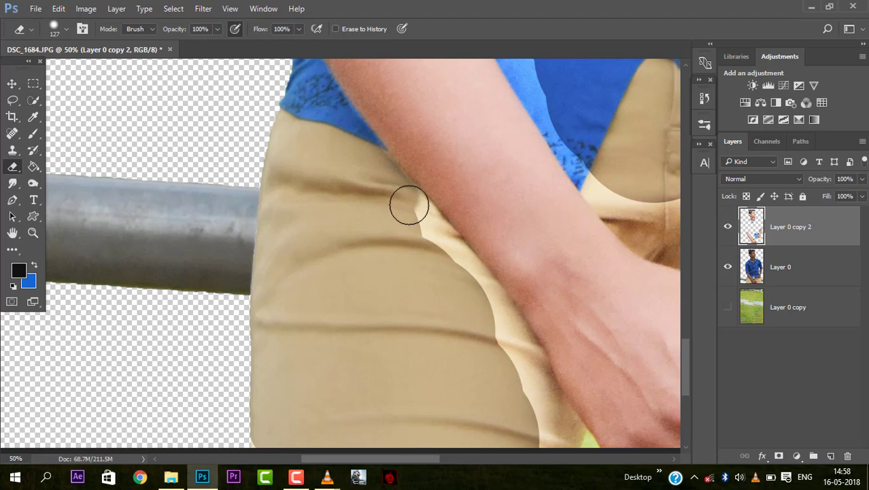
pyautogui.moveTo(493, 303)
pyautogui.mouseDown()
pyautogui.moveTo(530, 358)
pyautogui.moveTo(507, 347)
pyautogui.mouseUp()
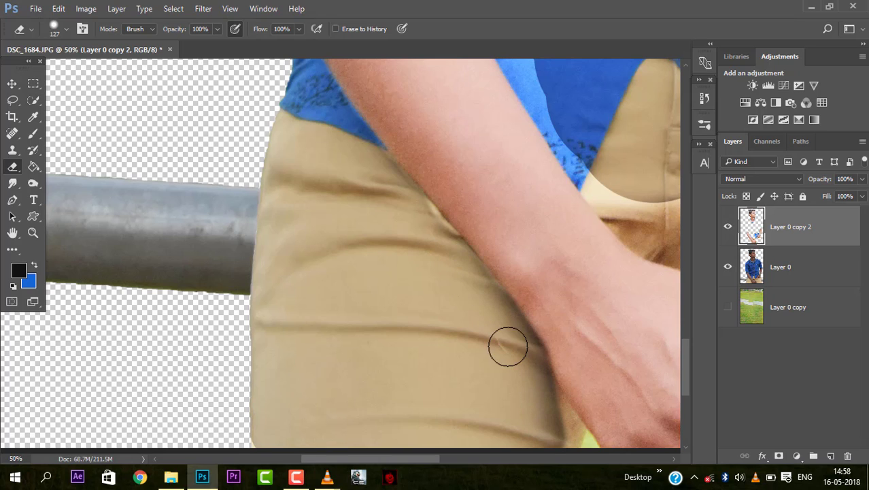
pyautogui.hotkey('ctrl', 'alt', 'z')
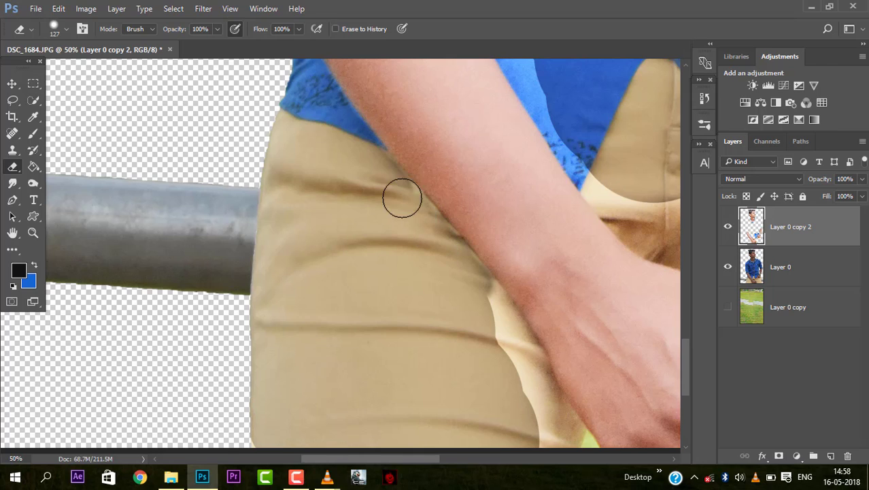
pyautogui.scroll(-3, 454, 260)
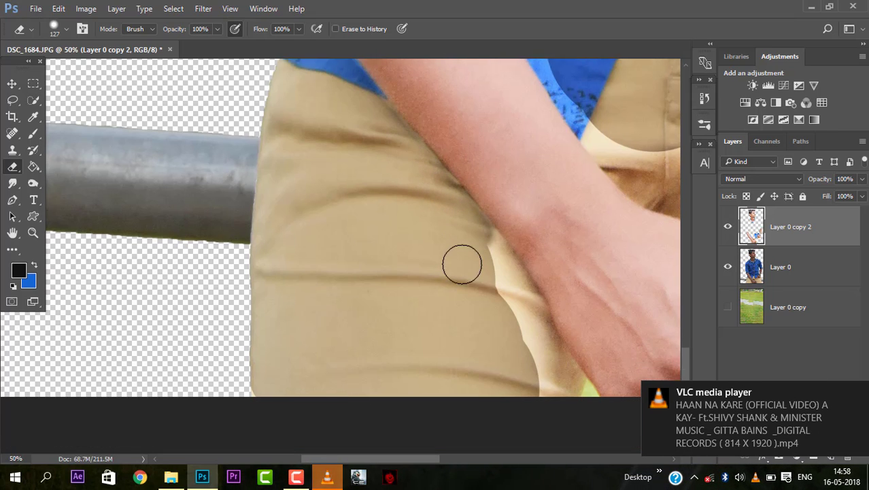
pyautogui.moveTo(537, 302)
pyautogui.mouseDown()
pyautogui.moveTo(543, 341)
pyautogui.moveTo(562, 324)
pyautogui.moveTo(584, 351)
pyautogui.moveTo(559, 314)
pyautogui.mouseUp()
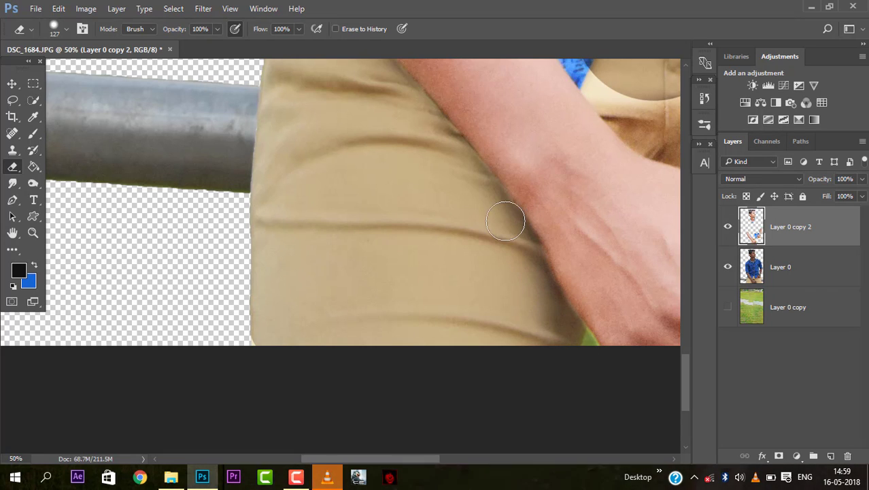
# - Erase the brightened trousers beside the fingertips of the lower hand
pyautogui.hscroll(6, 455, 184)
pyautogui.hscroll(2, 454, 188)
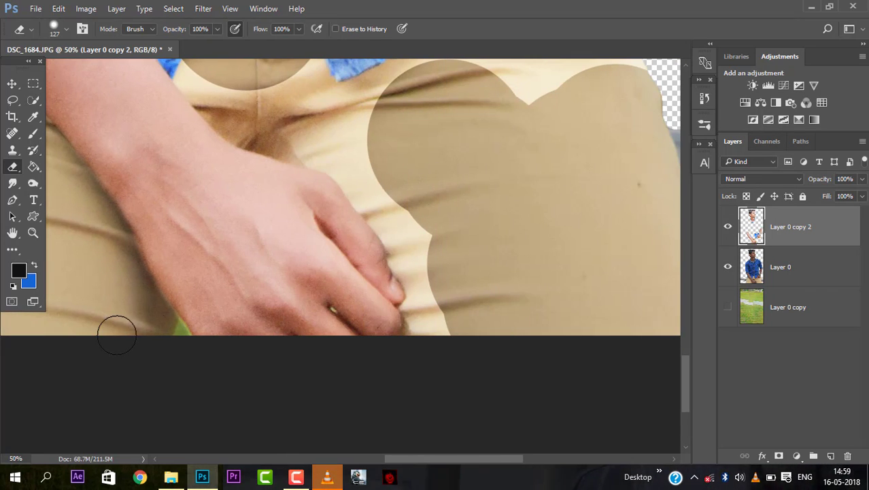
pyautogui.moveTo(421, 278)
pyautogui.mouseDown()
pyautogui.moveTo(382, 210)
pyautogui.moveTo(421, 275)
pyautogui.moveTo(421, 315)
pyautogui.mouseUp()
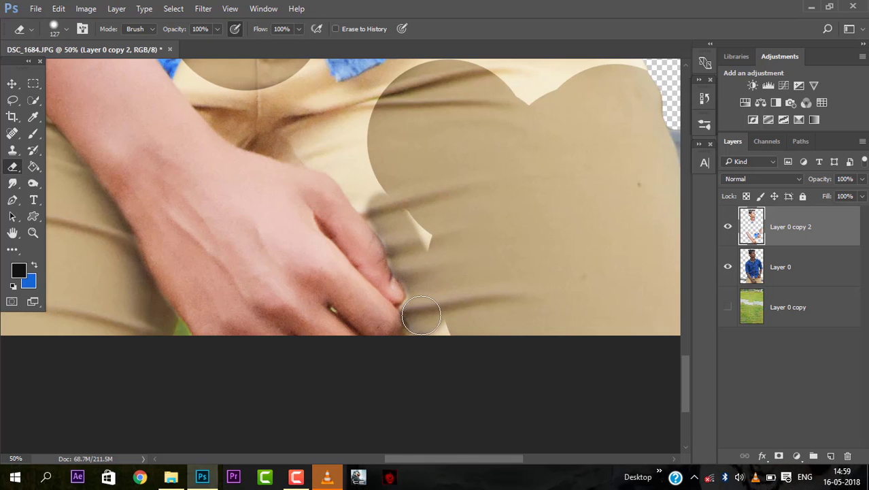
# - Erase the brightened shirt on the inner side of the forearm, the lower button placket and the trouser fly area
pyautogui.scroll(8, 420, 272)
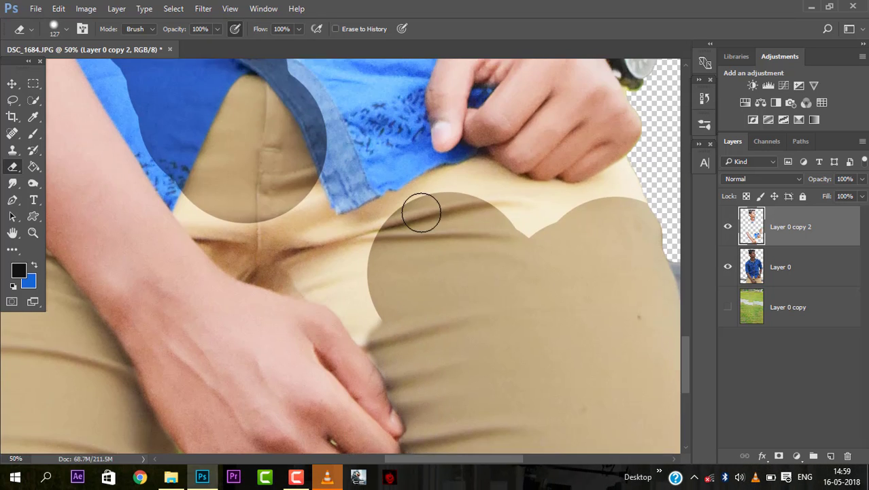
pyautogui.hscroll(-3, 163, 163)
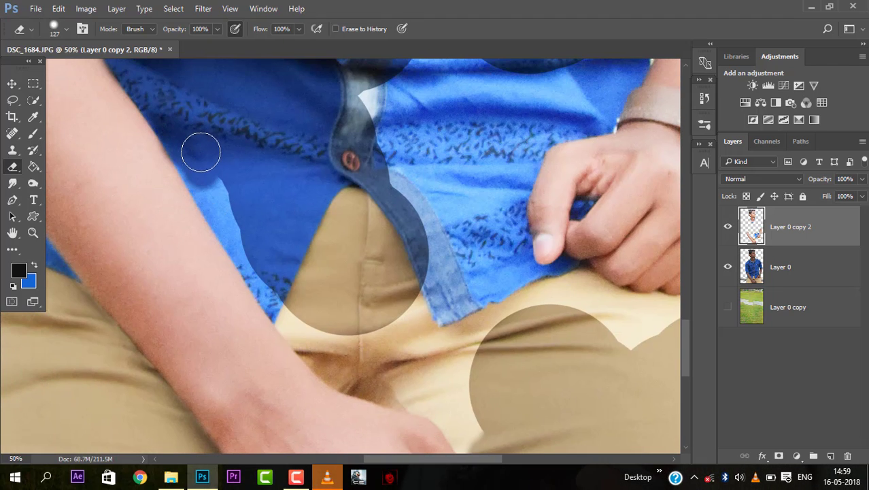
pyautogui.moveTo(200, 170); pyautogui.dragTo(234, 223)
pyautogui.moveTo(281, 299)
pyautogui.mouseDown()
pyautogui.moveTo(330, 362)
pyautogui.moveTo(357, 379)
pyautogui.moveTo(408, 386)
pyautogui.moveTo(340, 334)
pyautogui.moveTo(393, 319)
pyautogui.moveTo(416, 261)
pyautogui.moveTo(382, 68)
pyautogui.mouseUp()
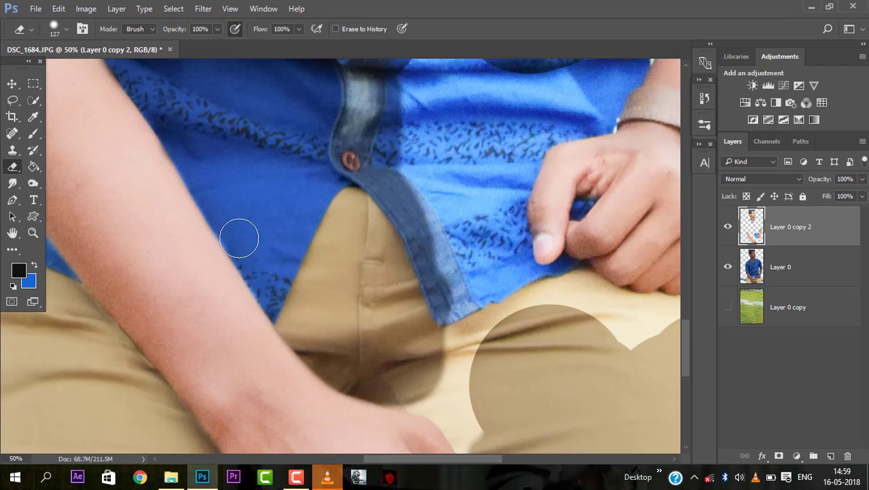
pyautogui.moveTo(523, 155)
pyautogui.mouseDown()
pyautogui.moveTo(512, 221)
pyautogui.moveTo(530, 283)
pyautogui.moveTo(563, 279)
pyautogui.moveTo(581, 294)
pyautogui.moveTo(454, 171)
pyautogui.mouseUp()
# - Enlarge the Eraser to 275 px and erase the brightened lower shirt beside the hand wearing the watch
pyautogui.rightClick(455, 171)
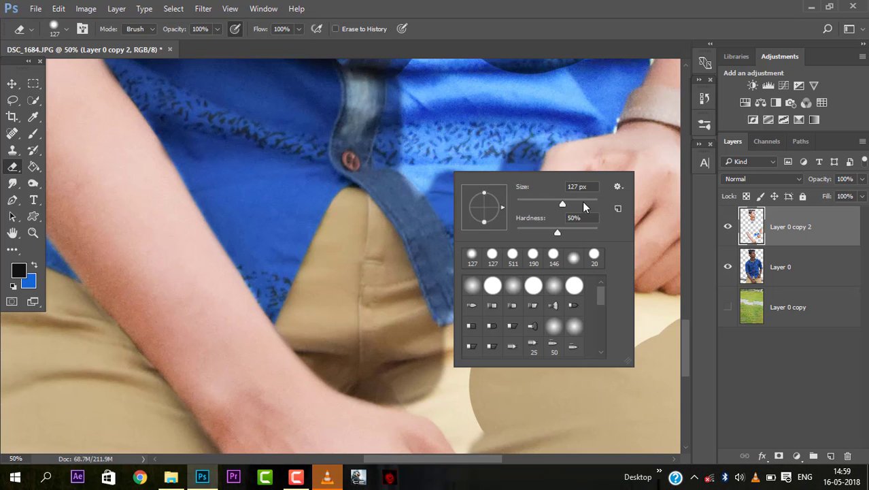
pyautogui.moveTo(582, 201); pyautogui.dragTo(598, 201)
pyautogui.press('Return')
pyautogui.scroll(-4, 418, 93)
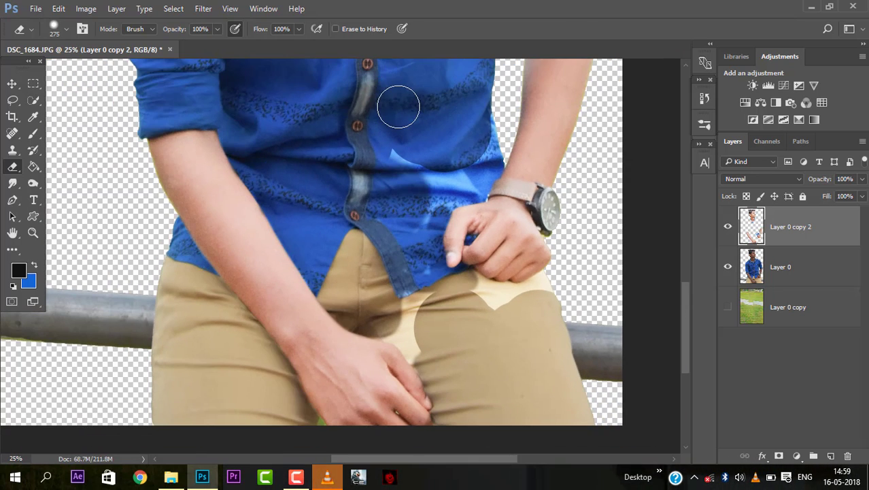
# - Erase the brightened hair on Layer 0 copy 2 to bring back its original dark tone
pyautogui.scroll(5, 397, 107)
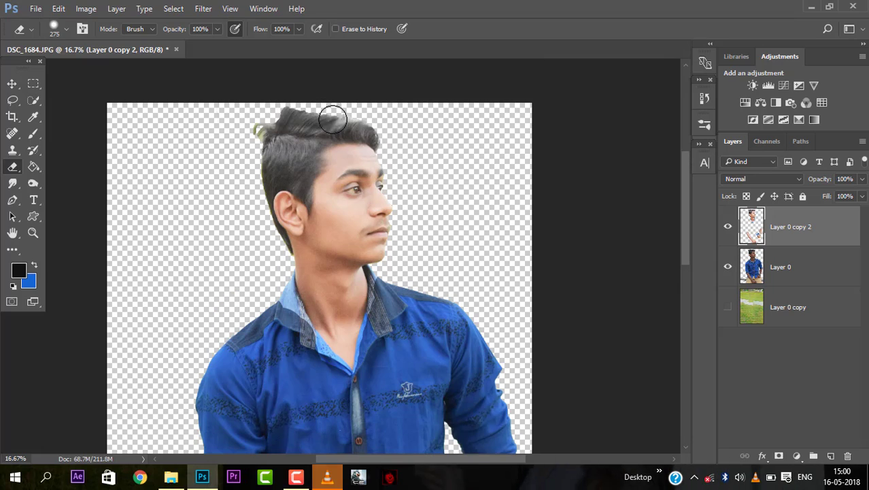
pyautogui.moveTo(281, 168)
pyautogui.mouseDown()
pyautogui.moveTo(258, 214)
pyautogui.moveTo(278, 247)
pyautogui.moveTo(285, 161)
pyautogui.moveTo(302, 185)
pyautogui.moveTo(304, 150)
pyautogui.mouseUp()
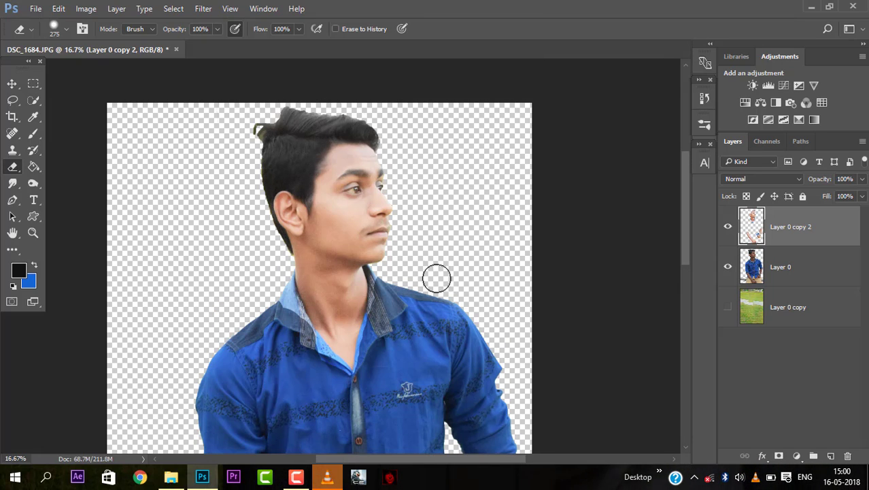
# - Erase the remaining brightened trouser patches between the two hands and under the hand wearing the watch
pyautogui.scroll(-8, 386, 289)
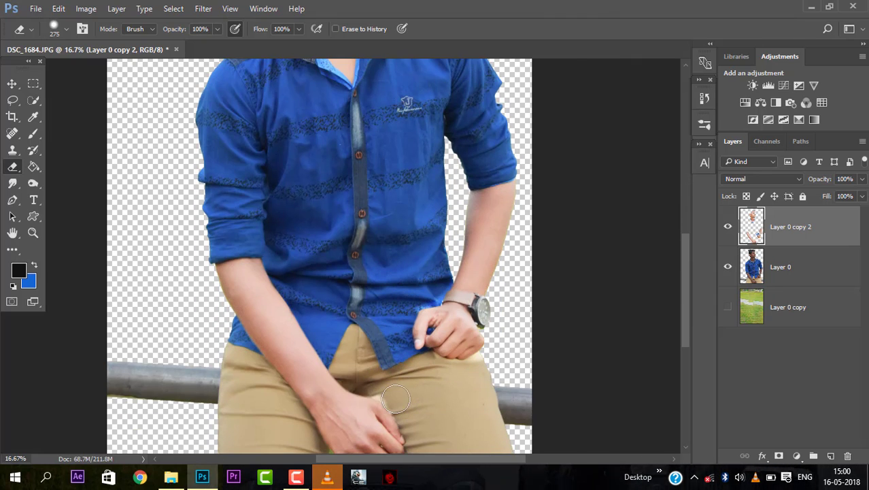
pyautogui.scroll(-3, 391, 391)
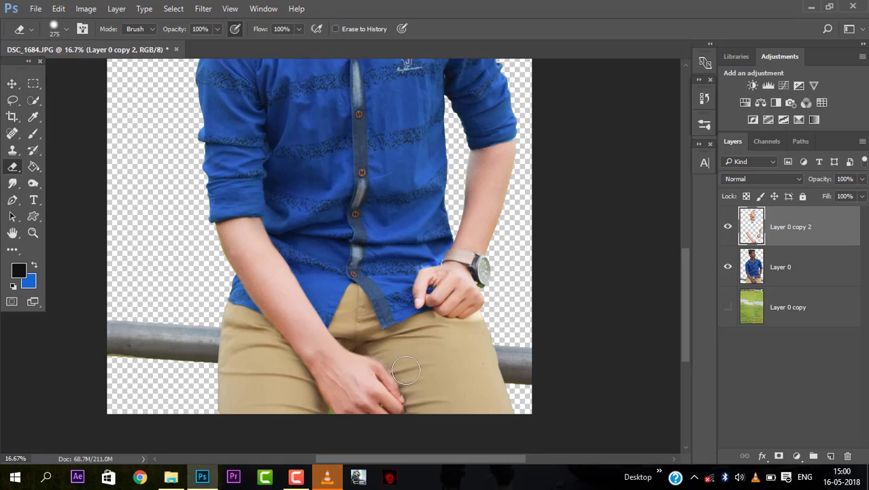
pyautogui.scroll(4, 459, 299)
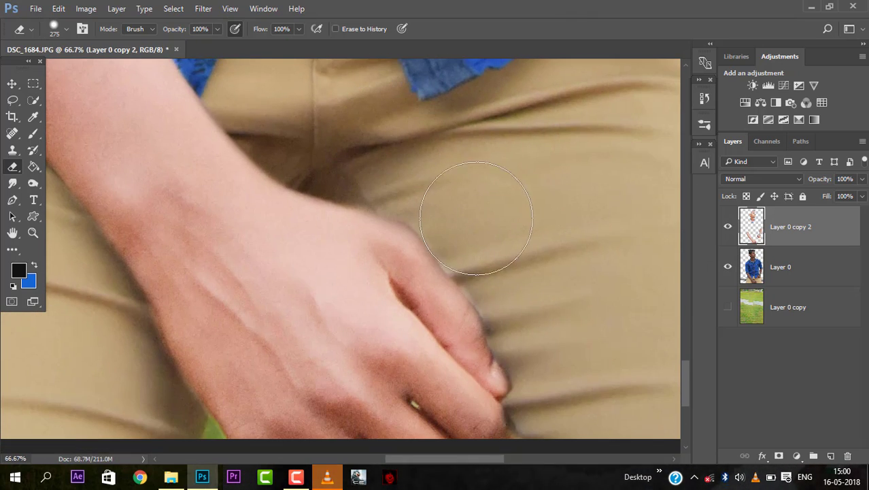
pyautogui.moveTo(446, 458); pyautogui.dragTo(494, 454)
pyautogui.scroll(5, 475, 271)
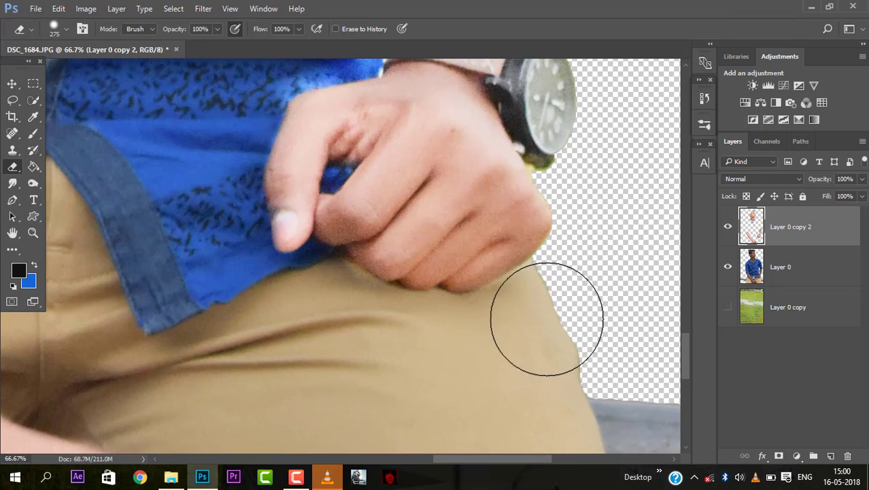
pyautogui.scroll(5, 554, 293)
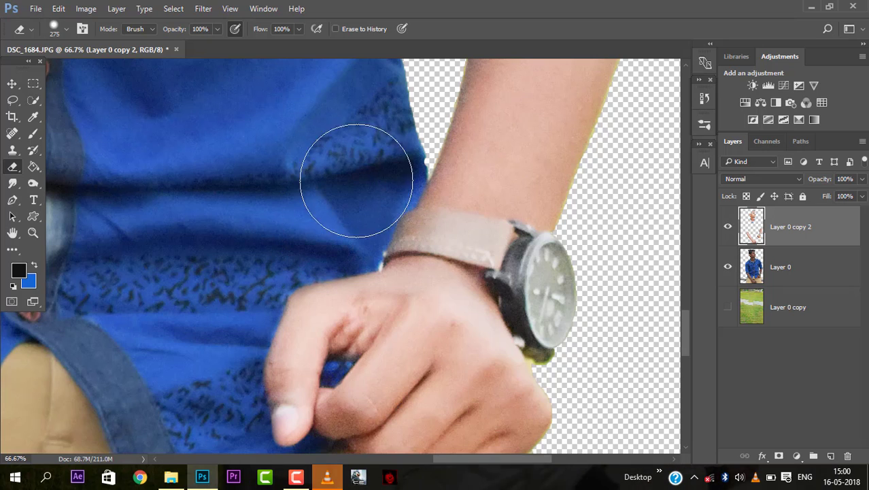
# - Erase the brightened collar and inner neckline edges of the shirt on both sides of the neck
pyautogui.scroll(6, 355, 184)
pyautogui.hscroll(4, 421, 170)
pyautogui.scroll(3, 428, 155)
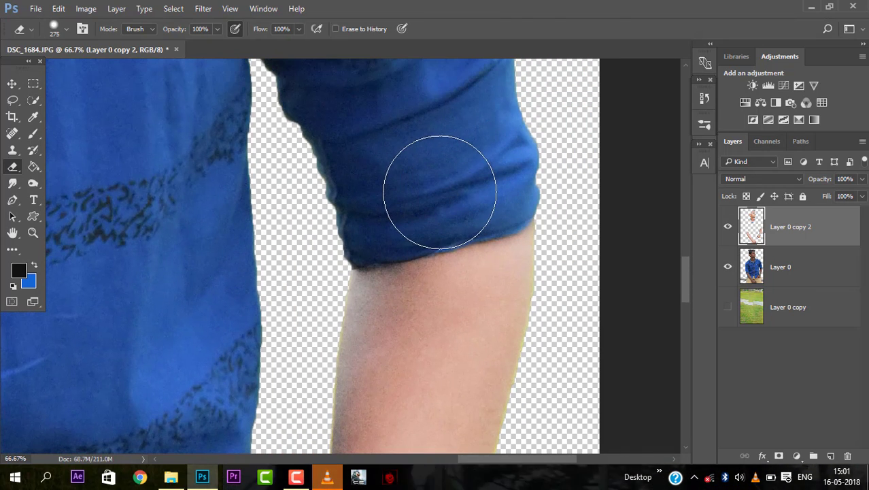
pyautogui.hscroll(-6, 435, 187)
pyautogui.scroll(8, 431, 189)
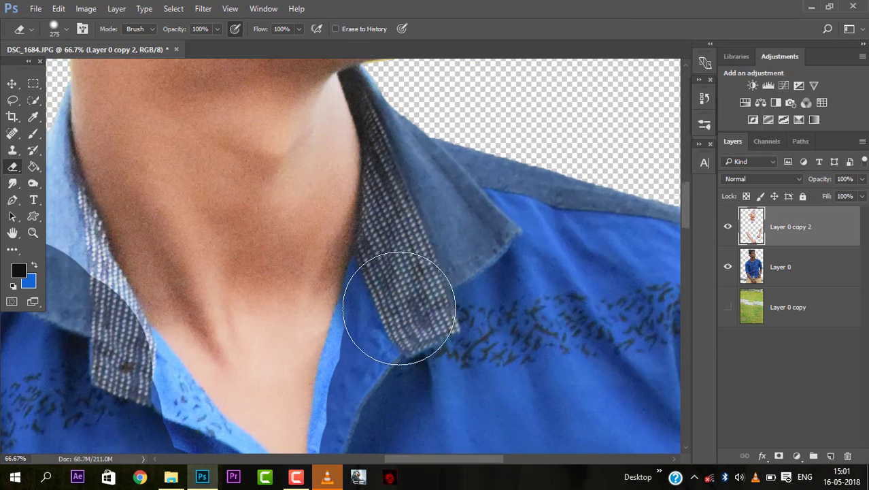
pyautogui.scroll(-3, 404, 300)
pyautogui.moveTo(361, 357)
pyautogui.mouseDown()
pyautogui.moveTo(385, 219)
pyautogui.moveTo(147, 303)
pyautogui.moveTo(140, 278)
pyautogui.moveTo(221, 372)
pyautogui.moveTo(232, 372)
pyautogui.moveTo(198, 351)
pyautogui.moveTo(77, 219)
pyautogui.mouseUp()
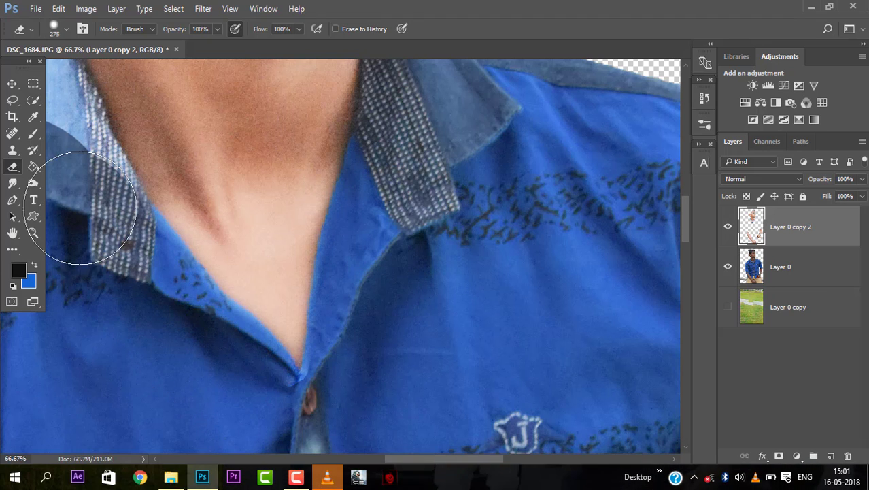
pyautogui.scroll(4, 136, 217)
pyautogui.hscroll(-2, 136, 217)
pyautogui.moveTo(182, 208)
pyautogui.mouseDown()
pyautogui.moveTo(192, 190)
pyautogui.moveTo(217, 346)
pyautogui.moveTo(209, 300)
pyautogui.moveTo(279, 421)
pyautogui.moveTo(212, 295)
pyautogui.moveTo(192, 167)
pyautogui.mouseUp()
pyautogui.scroll(5, 192, 167)
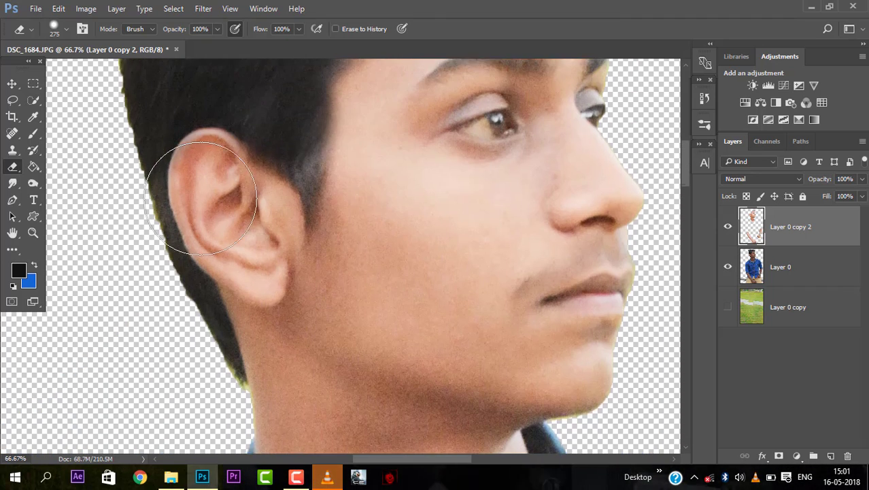
# - Reduce the Eraser to 59 px and erase the brightened sideburn hair in front of the ear
pyautogui.rightClick(224, 102)
pyautogui.write('59')
pyautogui.press('Return')
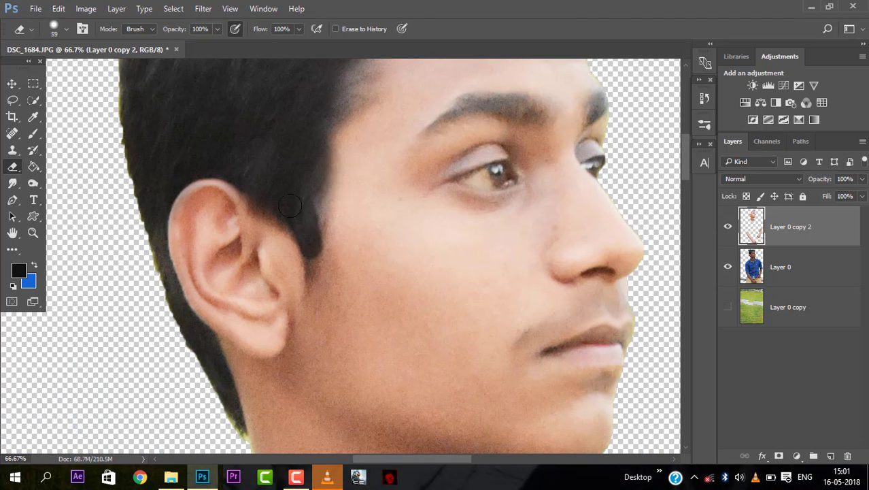
# - Enlarge the Eraser to 77 px and erase the brightened hair along the forehead and temple hairline
pyautogui.scroll(3, 317, 137)
pyautogui.rightClick(315, 136)
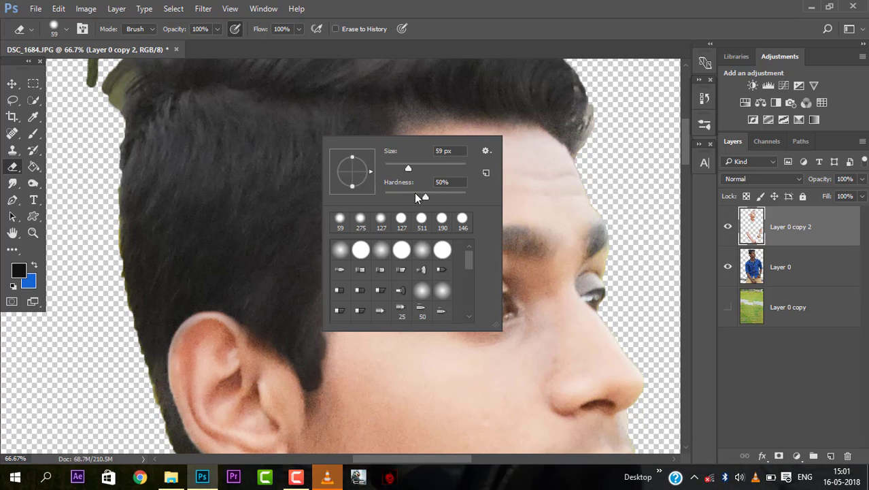
pyautogui.moveTo(407, 166); pyautogui.dragTo(412, 166)
pyautogui.press('Return')
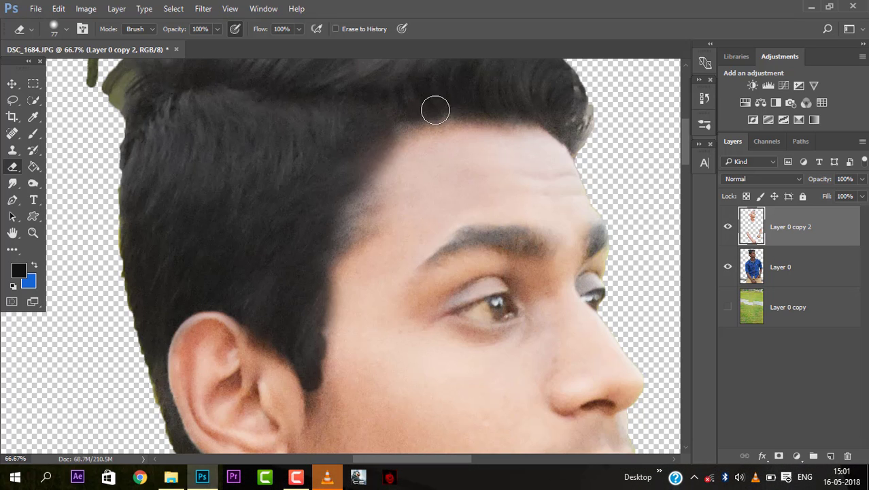
pyautogui.moveTo(361, 174); pyautogui.dragTo(326, 235)
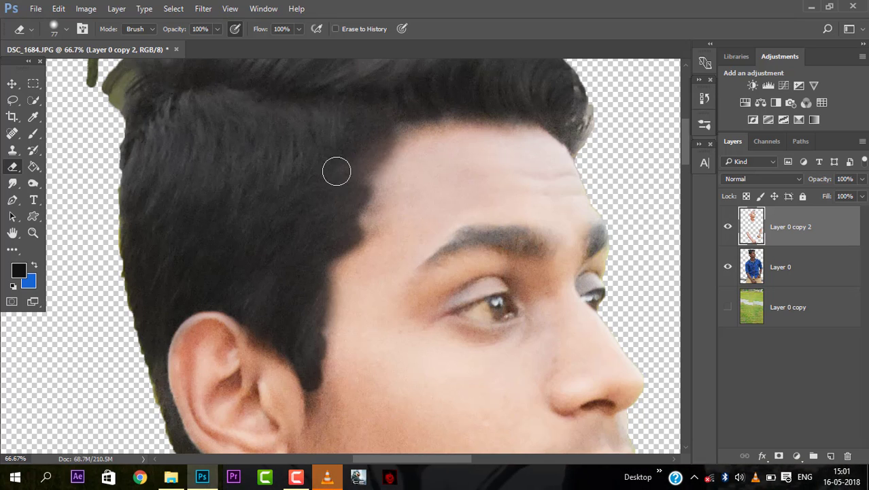
# - Reduce the Eraser to 23 px and erase the brightened lower tip of the sideburn beside the ear
pyautogui.scroll(-3, 327, 266)
pyautogui.rightClick(314, 272)
pyautogui.moveTo(409, 301); pyautogui.dragTo(391, 302)
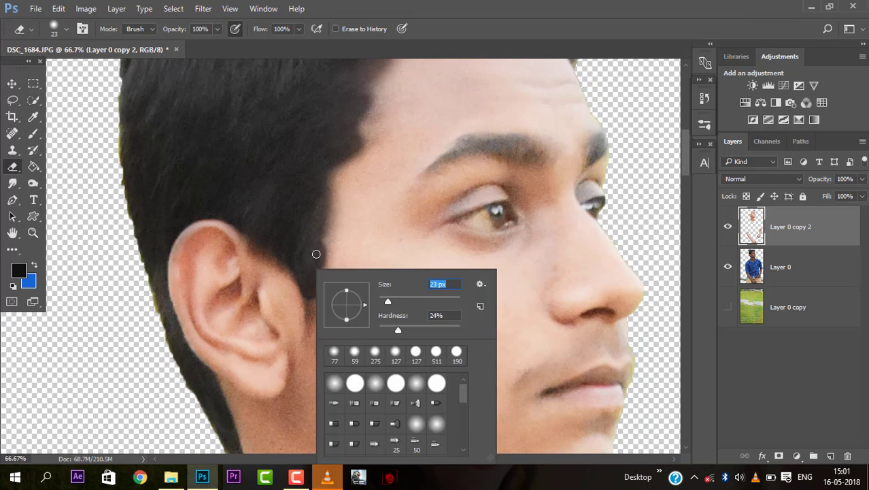
pyautogui.press('Return')
pyautogui.moveTo(307, 307); pyautogui.dragTo(307, 331)
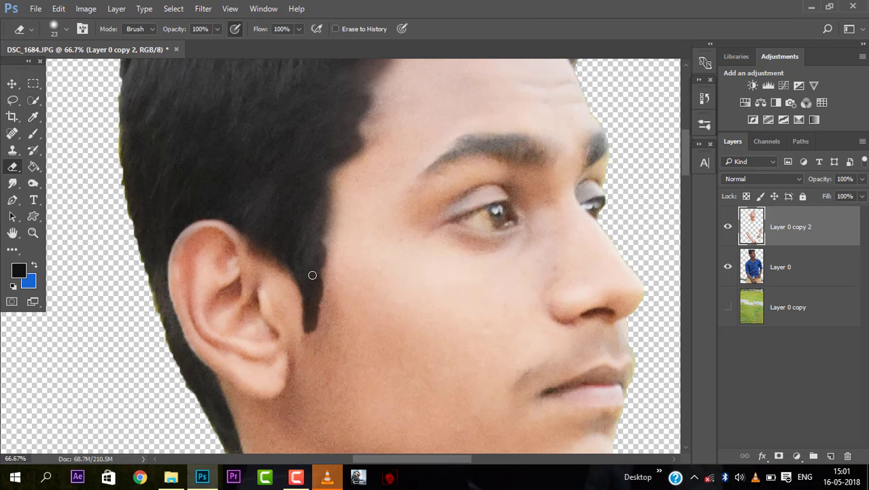
# - Show the Layer 0 copy grass background behind the man
pyautogui.hotkey('ctrl', '-')
pyautogui.hotkey('ctrl', '-')
pyautogui.hotkey('ctrl', '-')
pyautogui.hotkey('ctrl', '-')
pyautogui.hotkey('ctrl', '-')
pyautogui.hotkey('ctrl', '-')
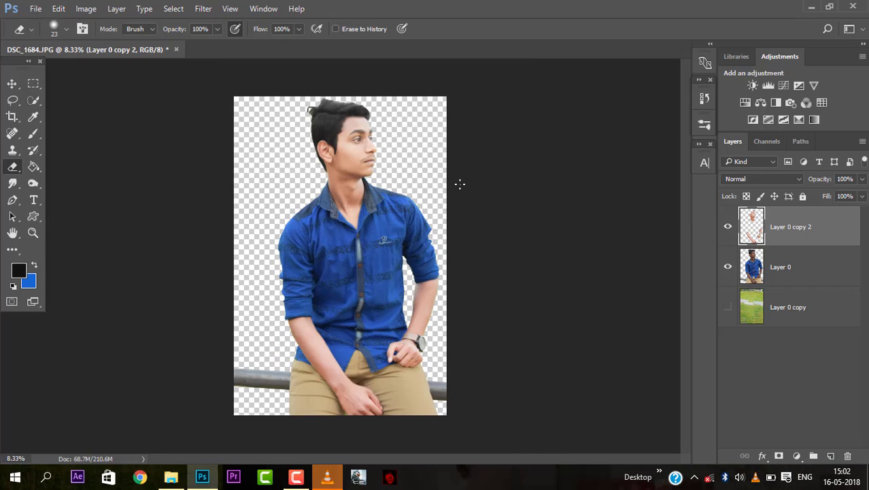
pyautogui.click(728, 307)
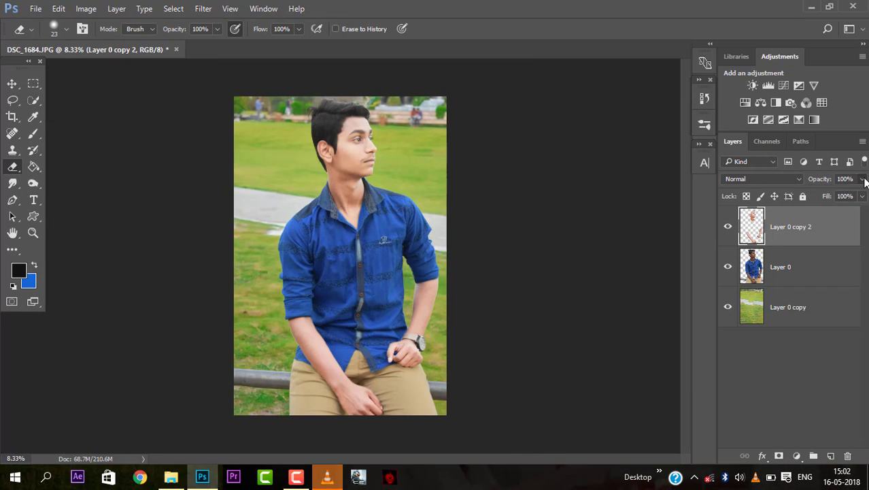
# - Lower the opacity of Layer 0 copy 2 to 68% and merge it down into Layer 0
pyautogui.click(862, 179)
pyautogui.moveTo(861, 195); pyautogui.dragTo(844, 197)
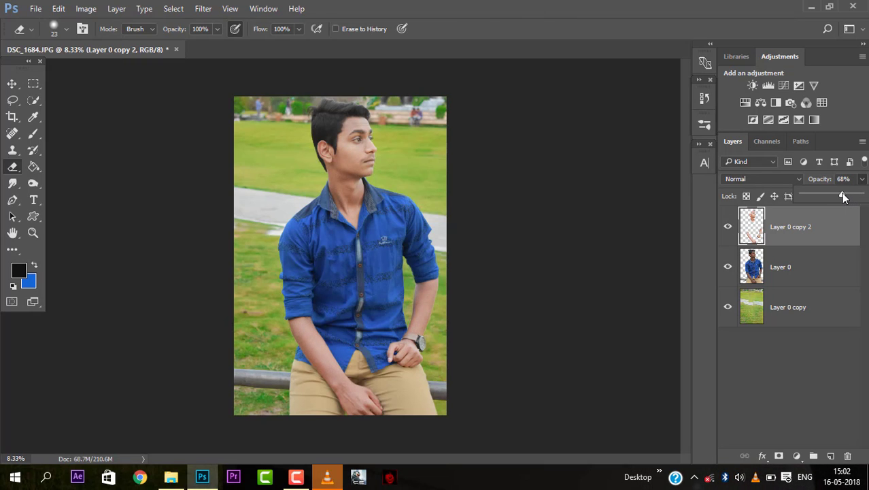
pyautogui.click(862, 179)
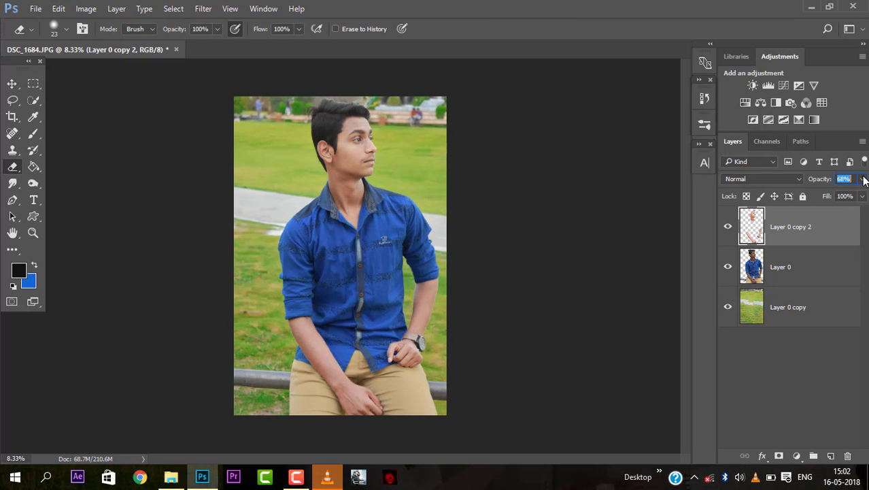
pyautogui.rightClick(784, 228)
pyautogui.click(677, 431)
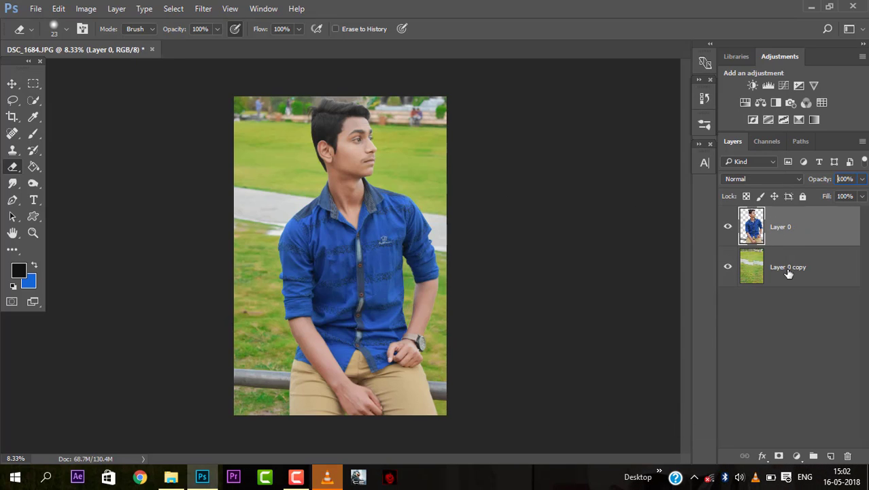
pyautogui.click(789, 272)
pyautogui.click(212, 10)
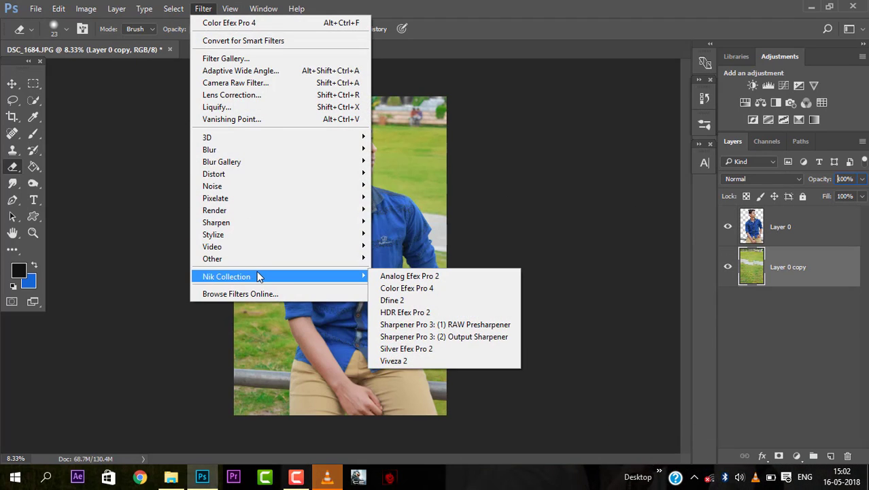
pyautogui.click(760, 232)
pyautogui.click(760, 233)
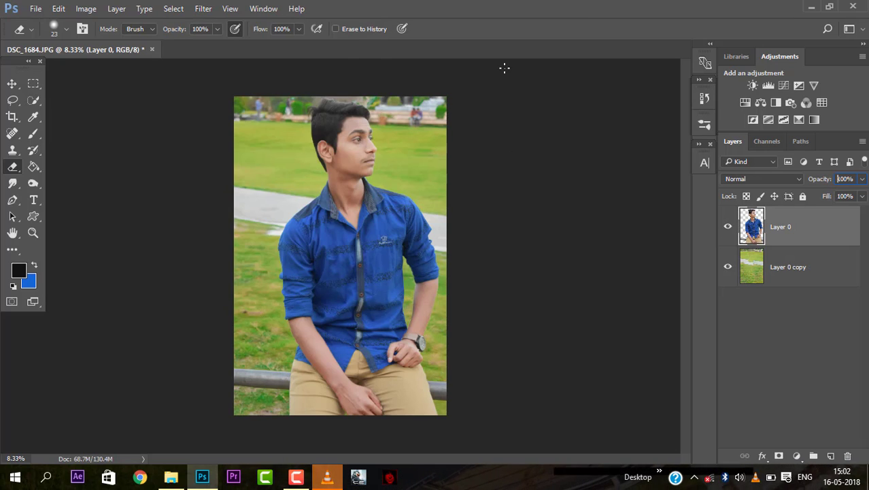
# - Open Viveza 2 on Layer 0 and add a control point on the man's lower cheek with 13% brightness
pyautogui.click(230, 9)
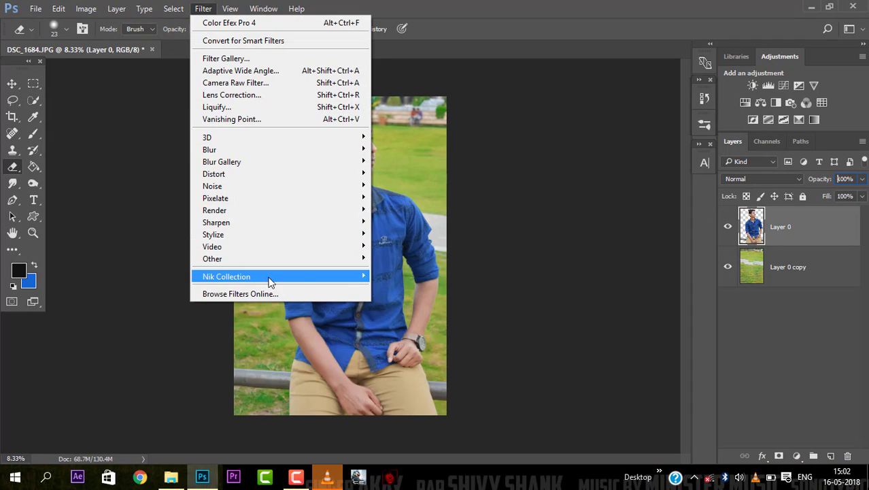
pyautogui.click(444, 359)
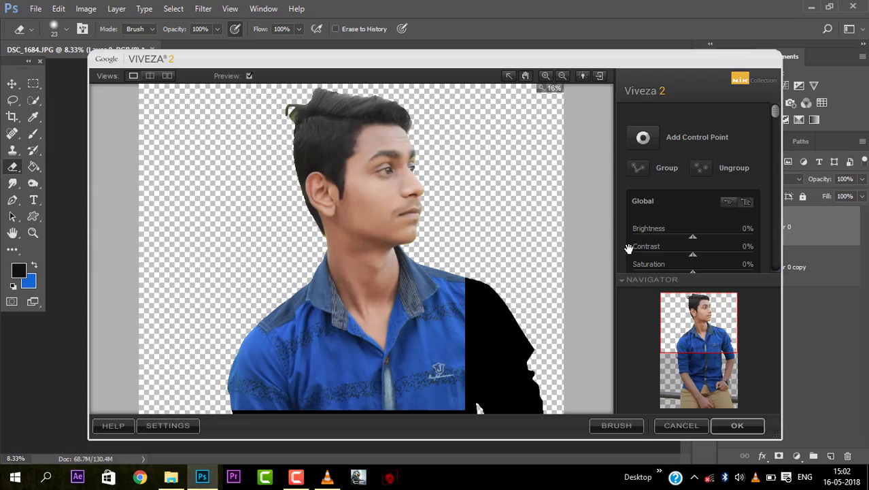
pyautogui.click(370, 217)
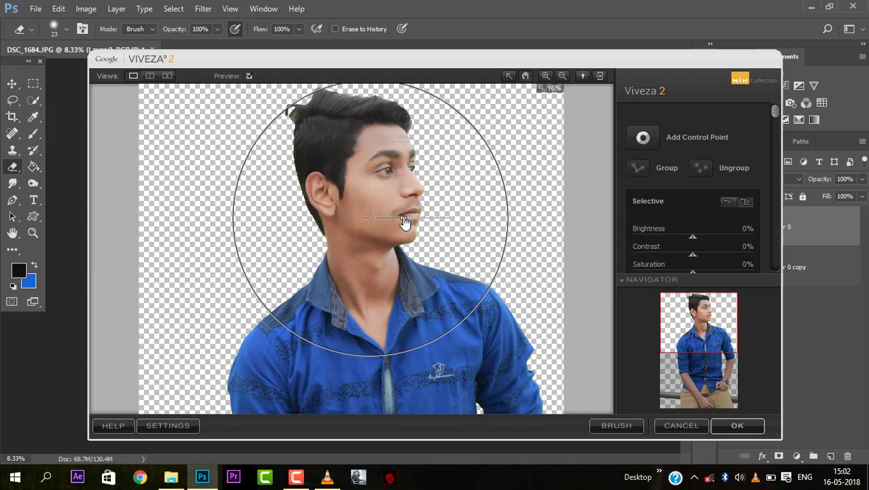
pyautogui.moveTo(417, 230); pyautogui.dragTo(427, 241)
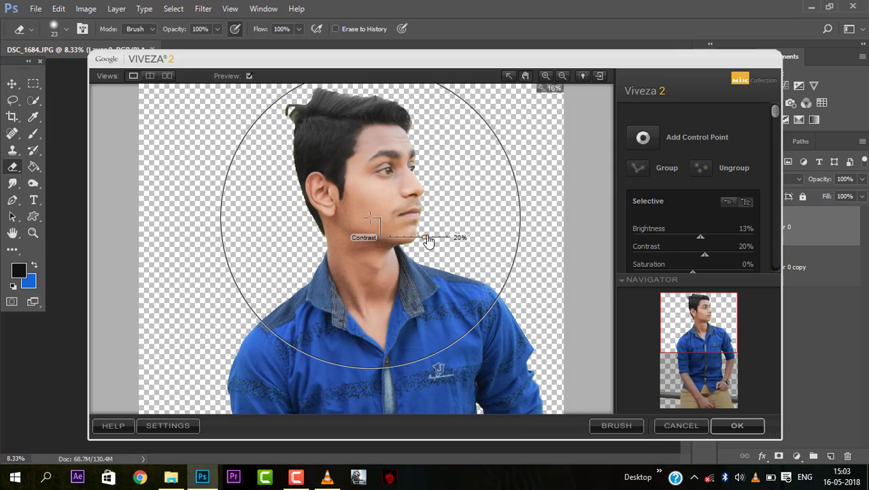
# - Add brightening control points on both forearms, using 18% brightness on the arm with the watch, and apply the Viveza 2 filter
pyautogui.scroll(-8, 324, 322)
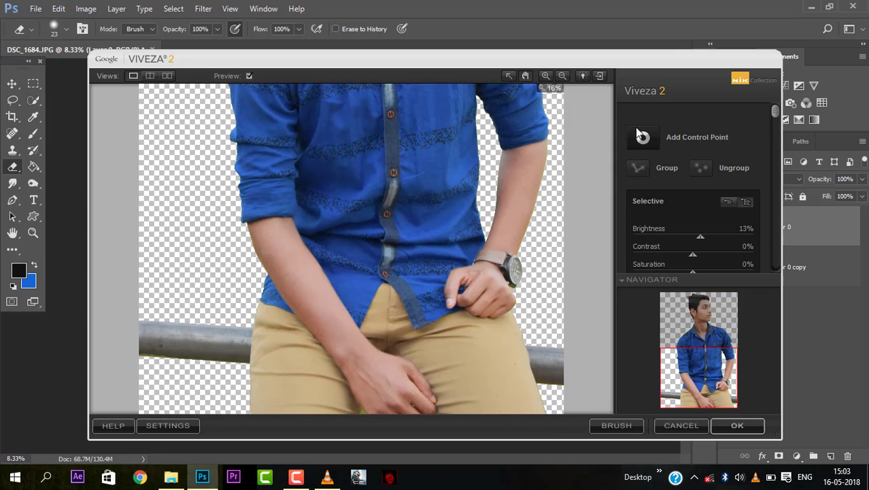
pyautogui.click(339, 327)
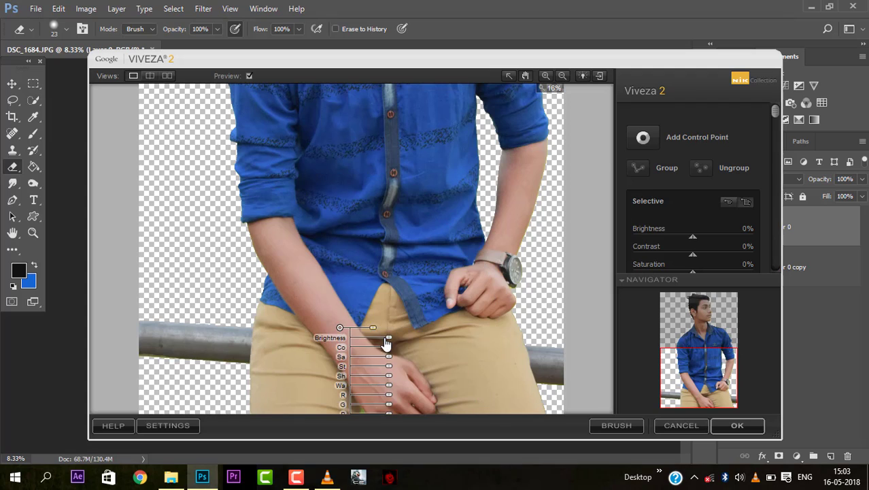
pyautogui.moveTo(388, 337); pyautogui.dragTo(397, 337)
pyautogui.click(514, 216)
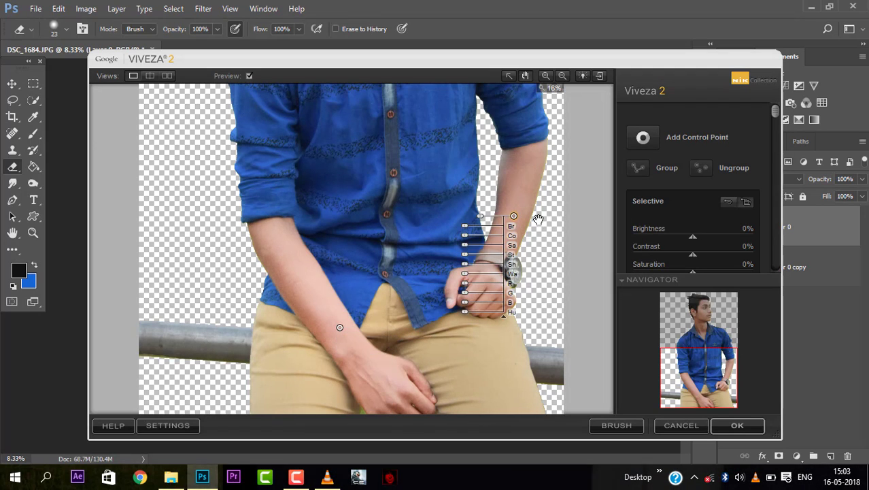
pyautogui.moveTo(484, 223); pyautogui.dragTo(461, 231)
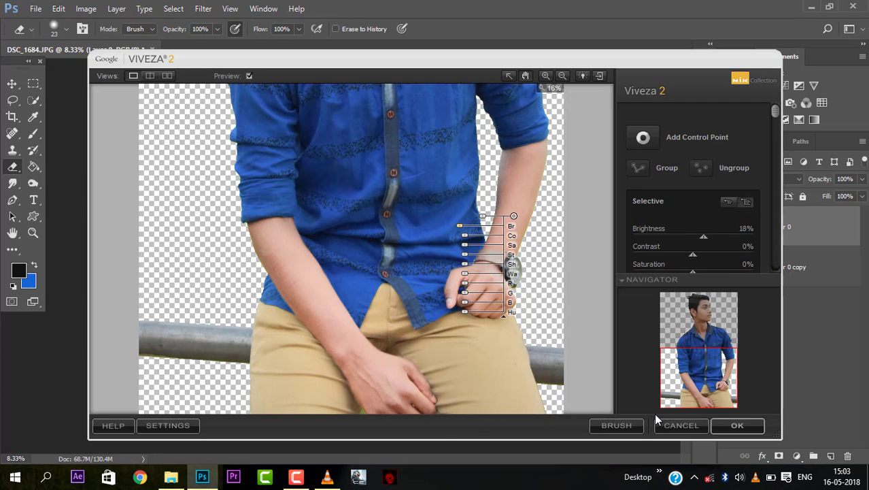
pyautogui.click(737, 425)
pyautogui.click(203, 9)
pyautogui.click(213, 27)
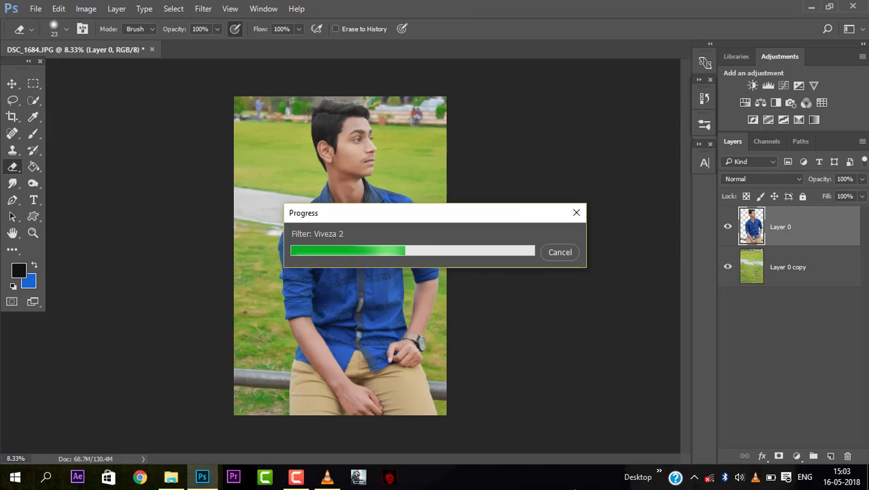
pyautogui.moveTo(327, 479)
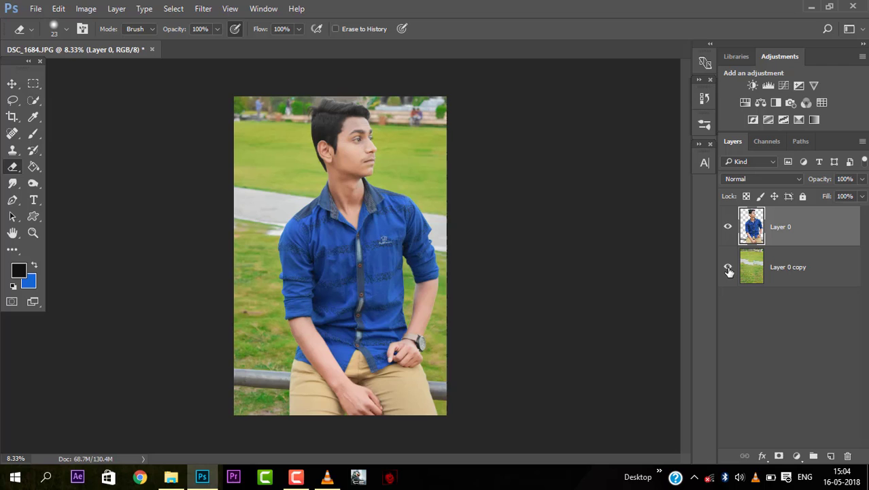
# - Open Color Efex Pro 4 on Layer 0 copy, disable the Contrast Only filter and add Detail Extractor
pyautogui.click(819, 282)
pyautogui.click(203, 8)
pyautogui.moveTo(252, 277)
pyautogui.click(409, 289)
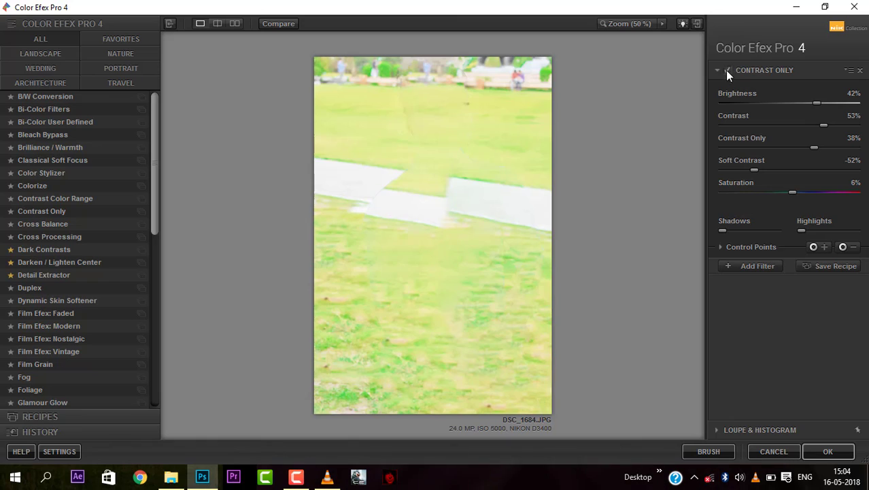
pyautogui.click(727, 71)
pyautogui.click(753, 265)
pyautogui.click(44, 274)
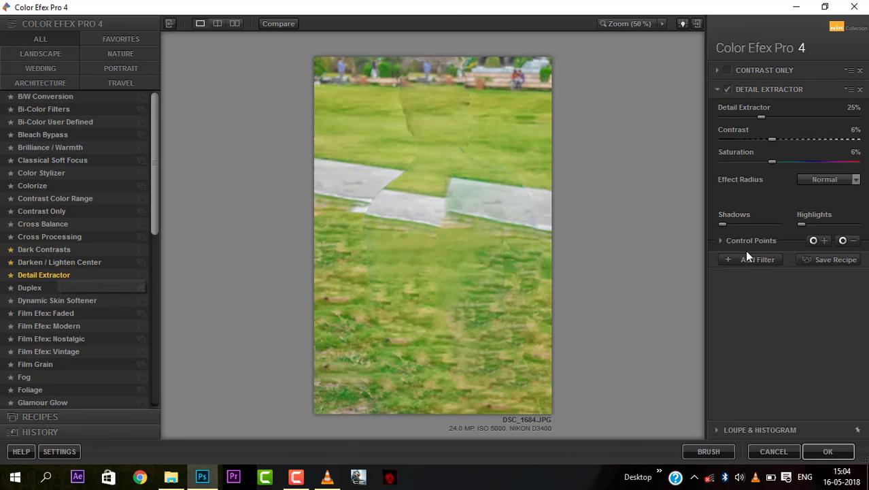
# - Set Detail Extractor to 40%, contrast to 27% and saturation to 33%, and apply the effect to the background
pyautogui.moveTo(766, 123); pyautogui.dragTo(797, 167)
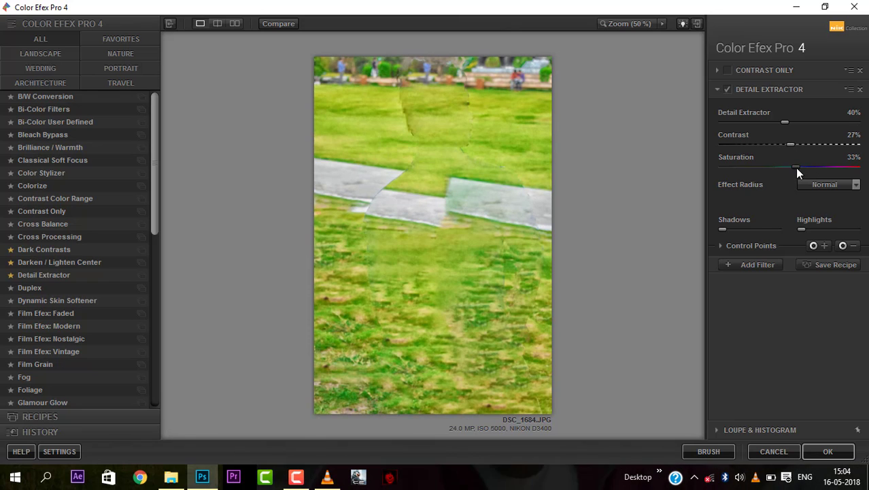
pyautogui.click(757, 265)
pyautogui.click(828, 450)
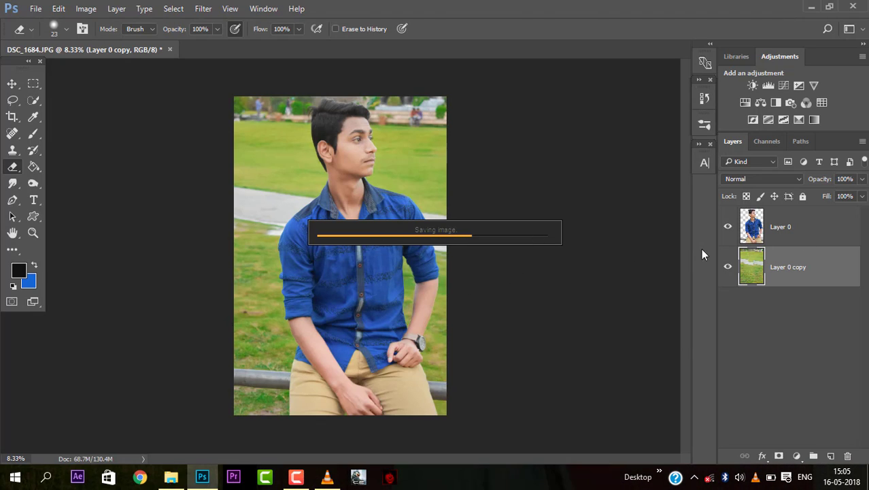
# - Open Viveza 2 on Layer 0, add a control point on the shirt's button placket with 31% brightness and 24% saturation, and apply it
pyautogui.click(790, 237)
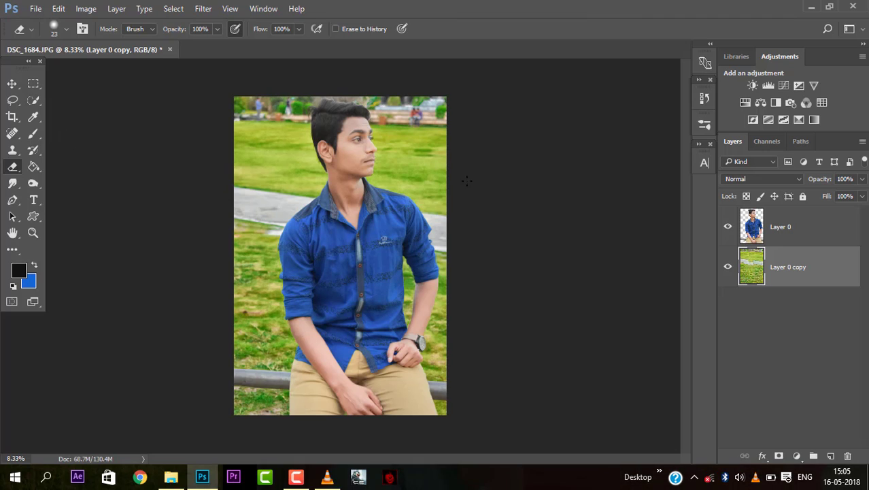
pyautogui.click(203, 9)
pyautogui.moveTo(287, 276)
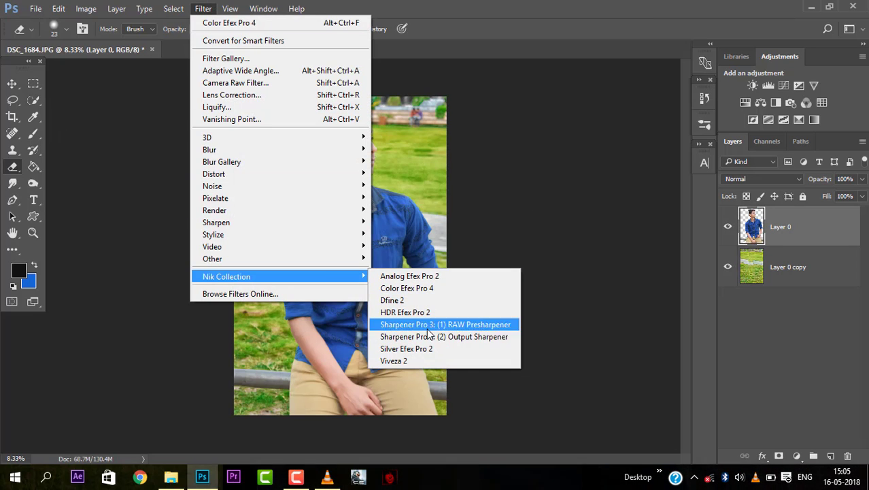
pyautogui.click(419, 291)
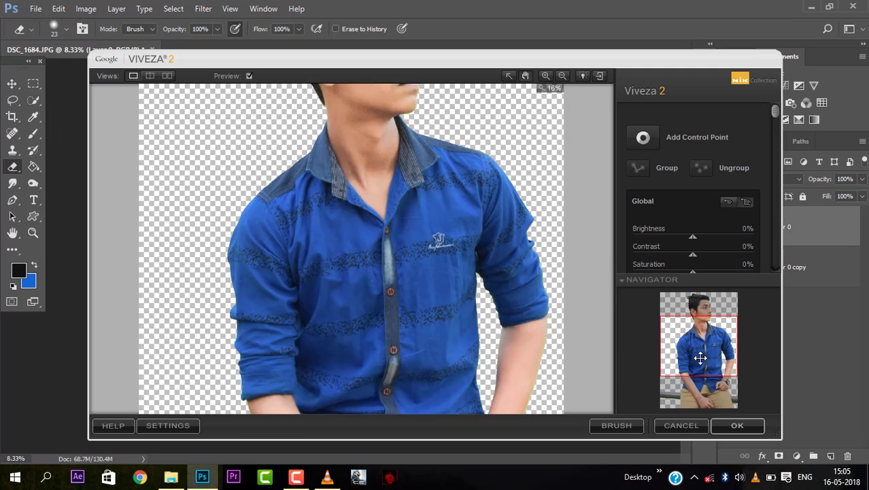
pyautogui.click(642, 139)
pyautogui.click(391, 240)
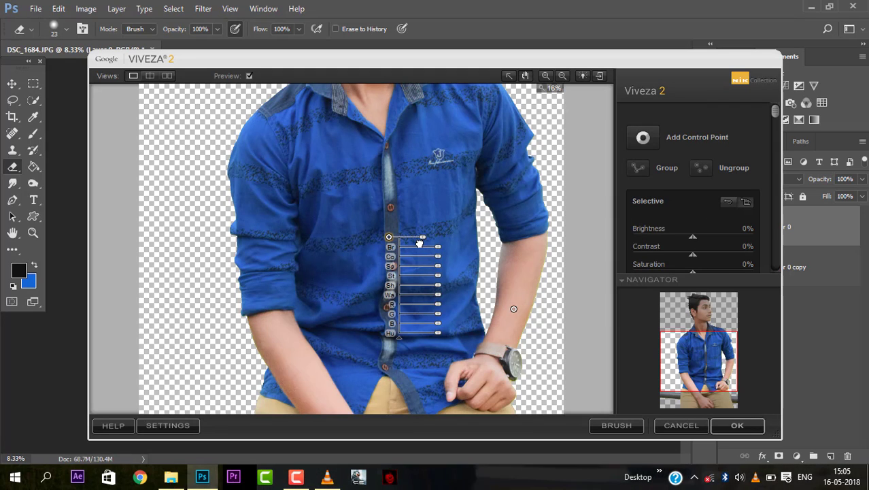
pyautogui.moveTo(422, 241); pyautogui.dragTo(444, 270)
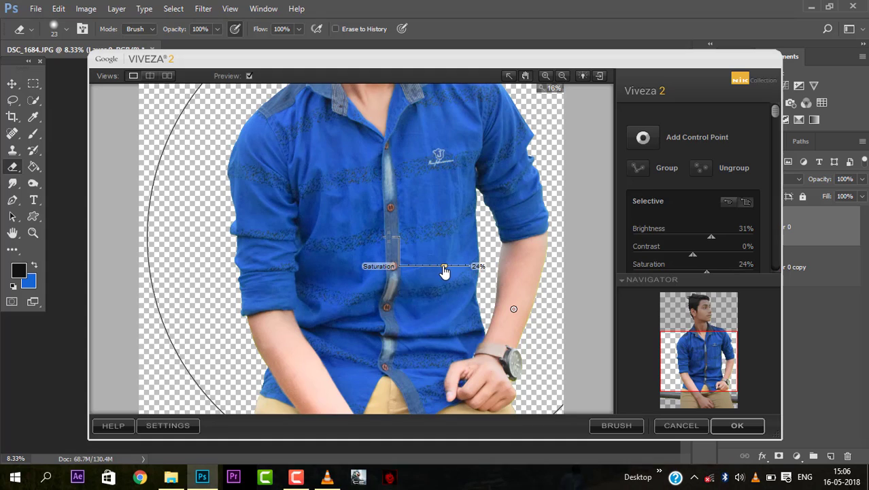
pyautogui.click(737, 425)
pyautogui.click(202, 8)
pyautogui.click(203, 8)
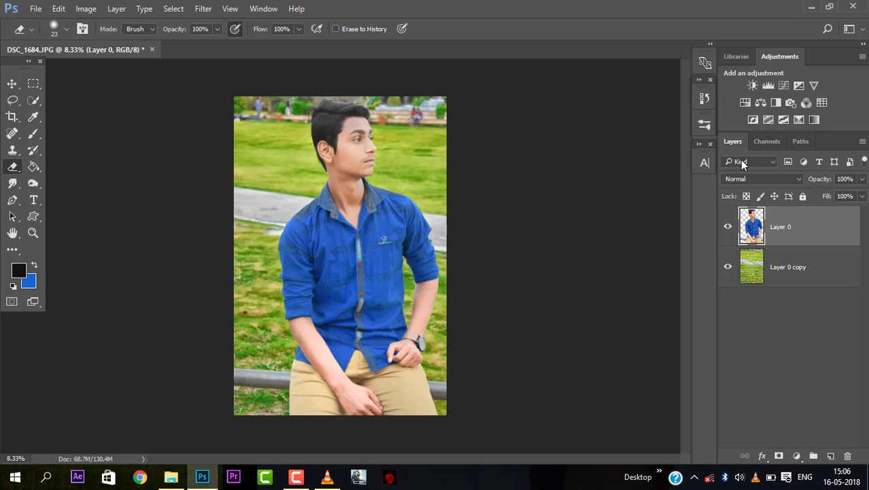
pyautogui.click(752, 85)
pyautogui.moveTo(591, 166); pyautogui.dragTo(586, 163)
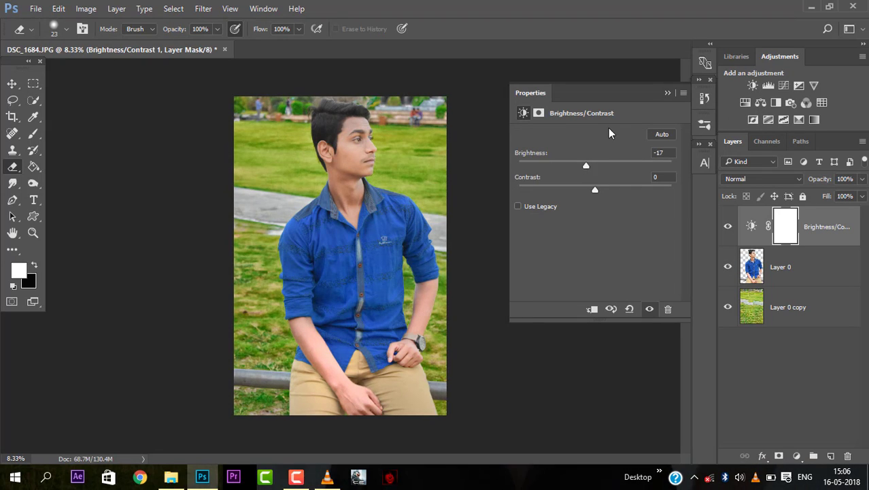
pyautogui.click(668, 93)
pyautogui.rightClick(808, 237)
pyautogui.click(677, 427)
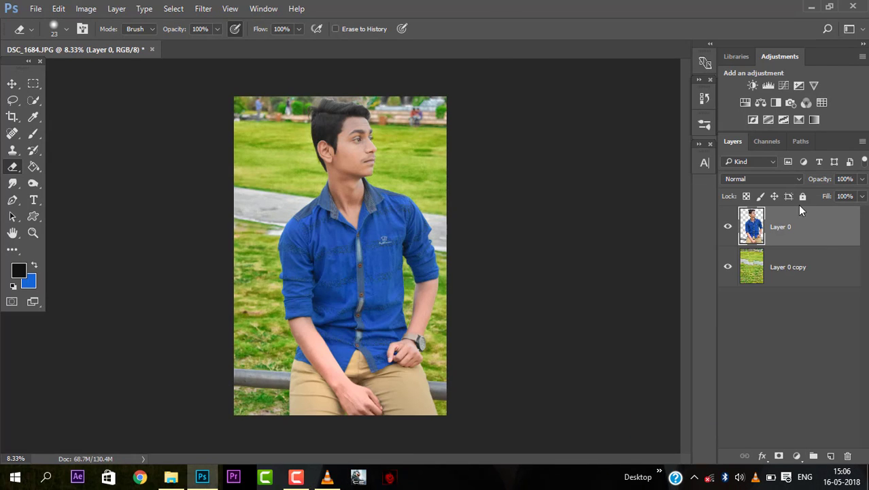
# - Apply a 15 px Field Blur to Layer 0 copy with 41% light bokeh and 40% bokeh color
pyautogui.click(782, 272)
pyautogui.click(194, 8)
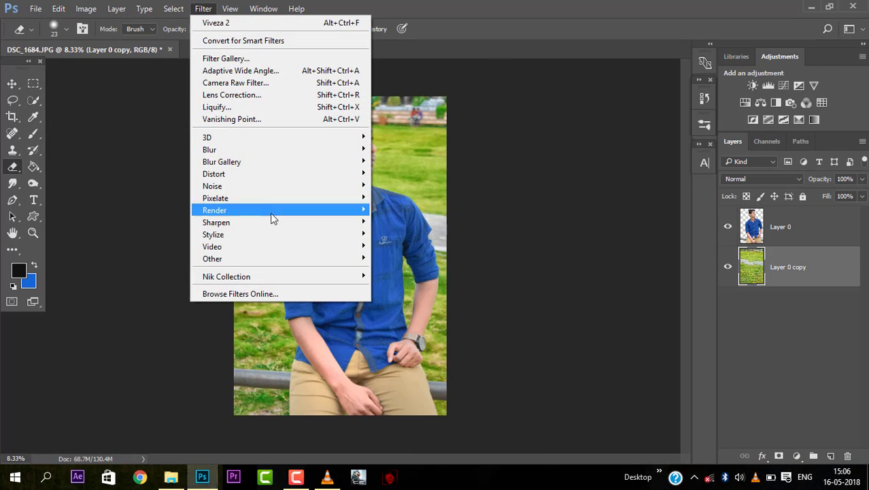
pyautogui.moveTo(275, 162)
pyautogui.click(395, 163)
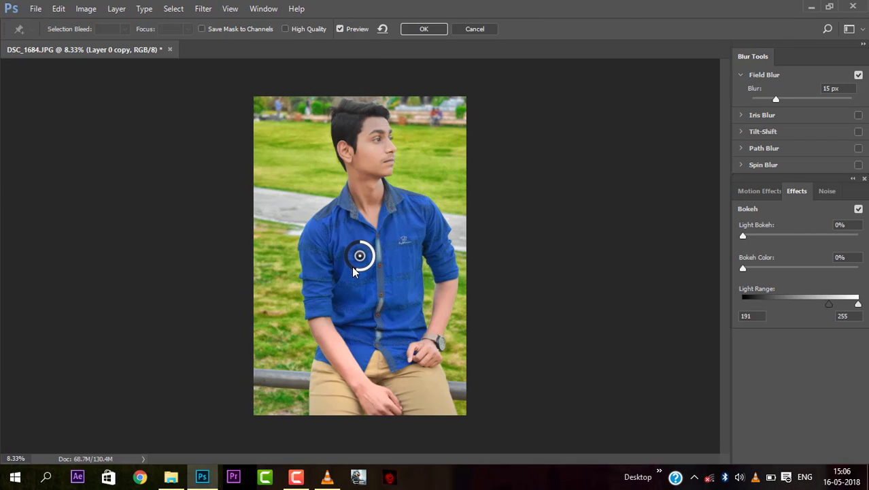
pyautogui.moveTo(743, 268); pyautogui.dragTo(808, 268)
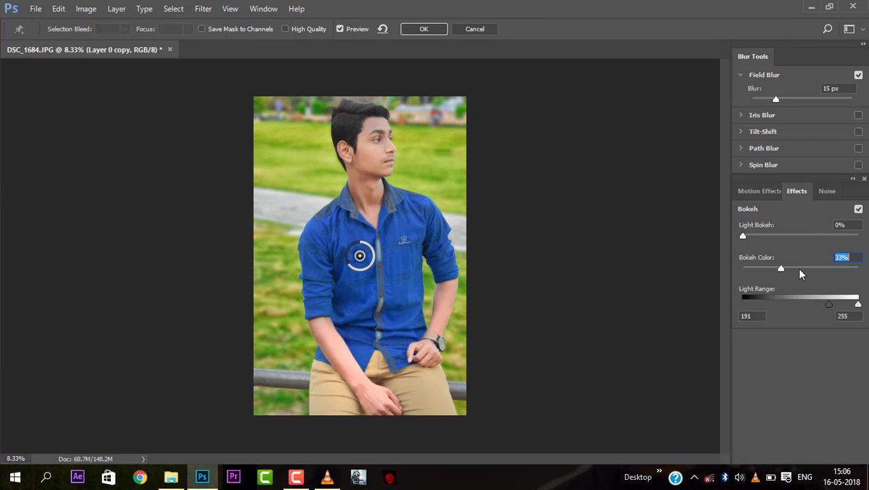
pyautogui.moveTo(743, 235); pyautogui.dragTo(791, 240)
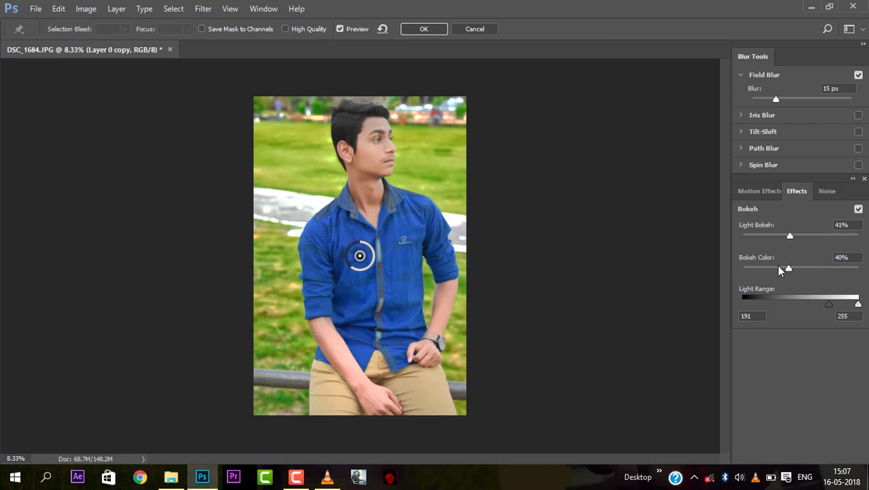
pyautogui.click(422, 30)
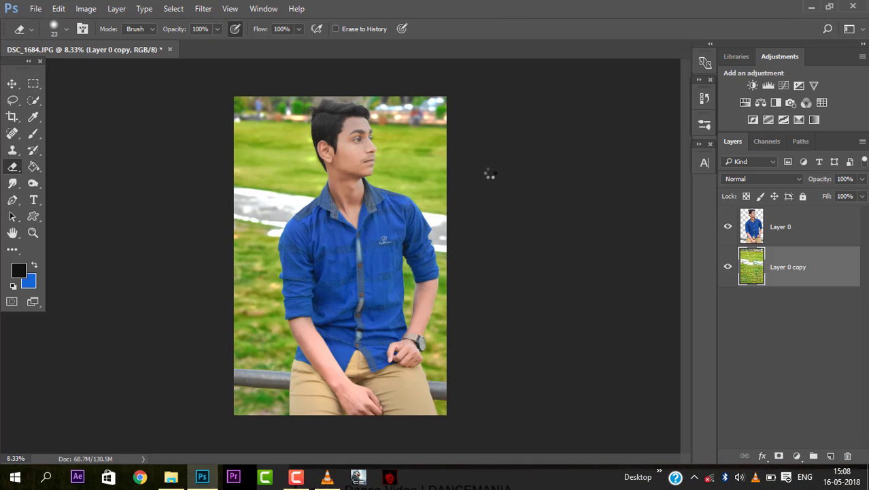
# - Erase the stray hair wisps at the back of the head on Layer 0 with a 44 px eraser
pyautogui.hotkey('ctrl', '+')
pyautogui.hotkey('ctrl', '+')
pyautogui.hotkey('ctrl', '+')
pyautogui.hotkey('ctrl', '+')
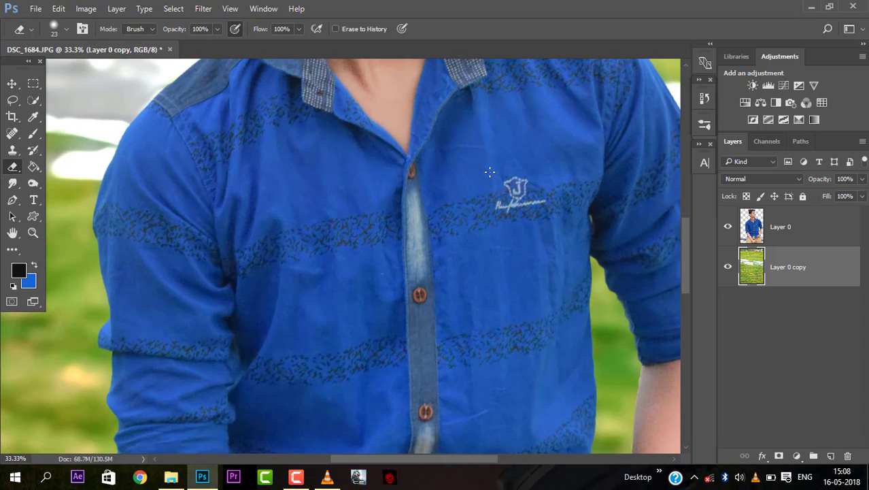
pyautogui.scroll(10, 412, 262)
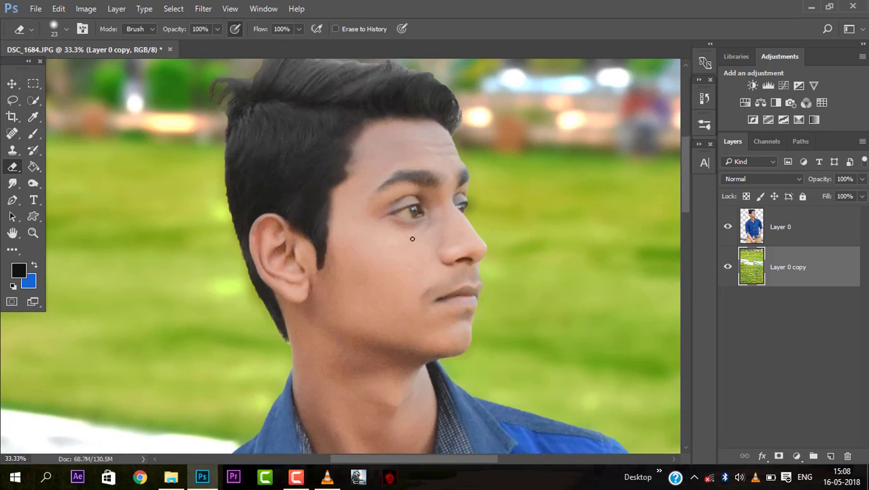
pyautogui.hotkey('ctrl', '+')
pyautogui.hotkey('ctrl', '+')
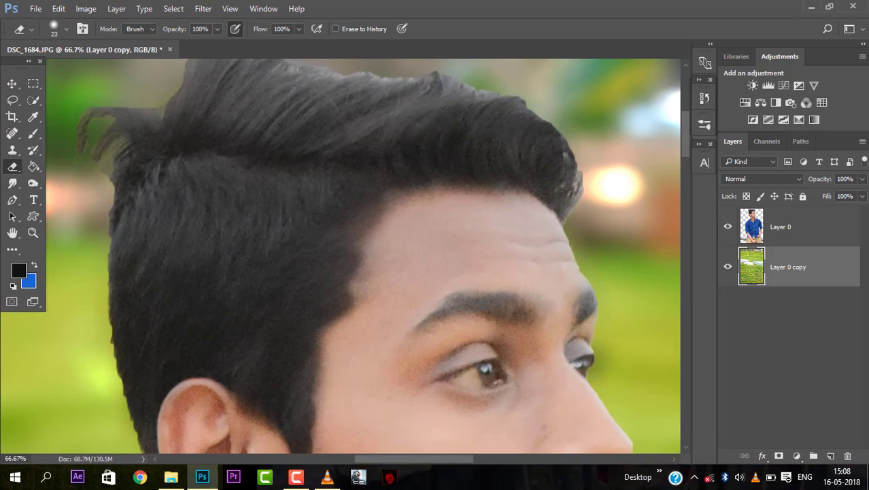
pyautogui.scroll(3, 395, 148)
pyautogui.hscroll(-5, 395, 149)
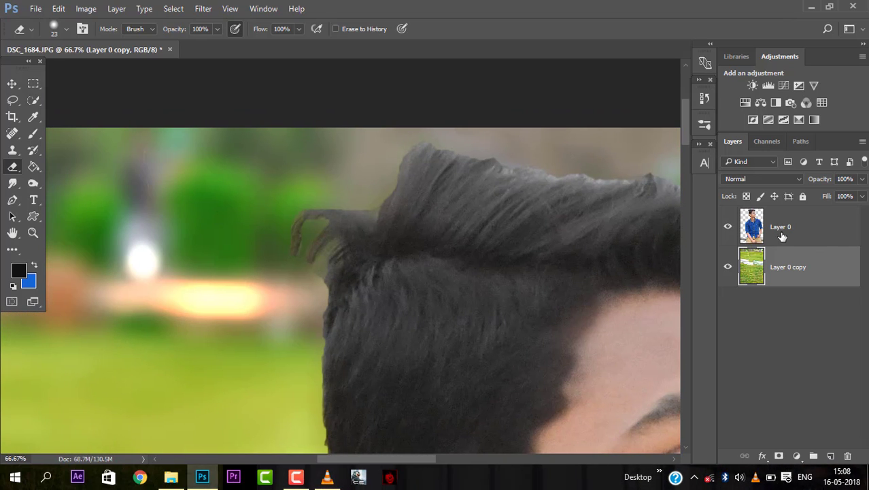
pyautogui.click(783, 236)
pyautogui.click(727, 267)
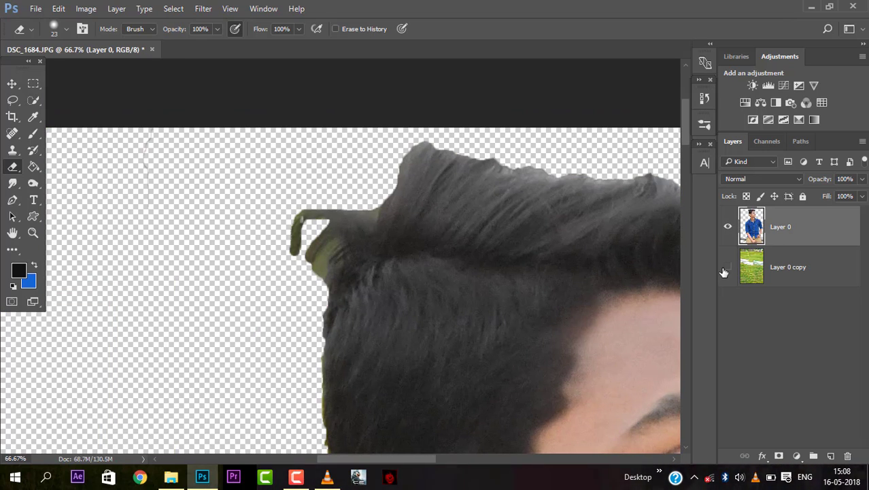
pyautogui.click(728, 267)
pyautogui.rightClick(357, 209)
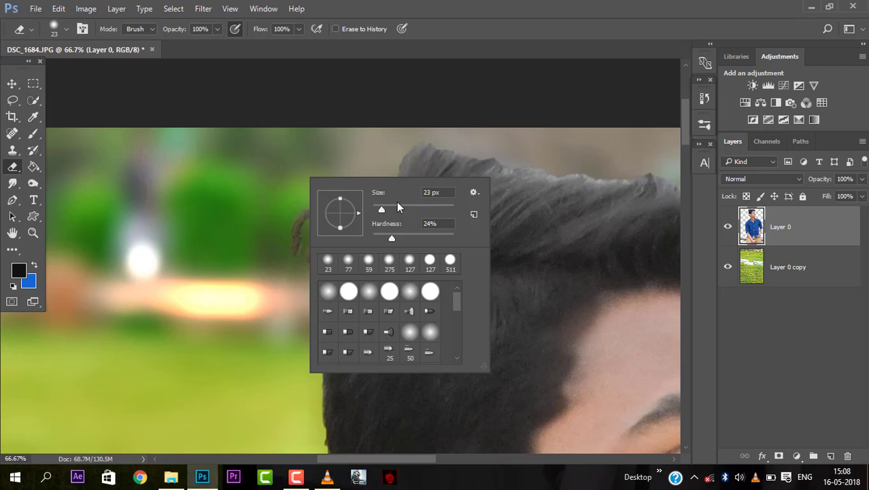
pyautogui.press('Return')
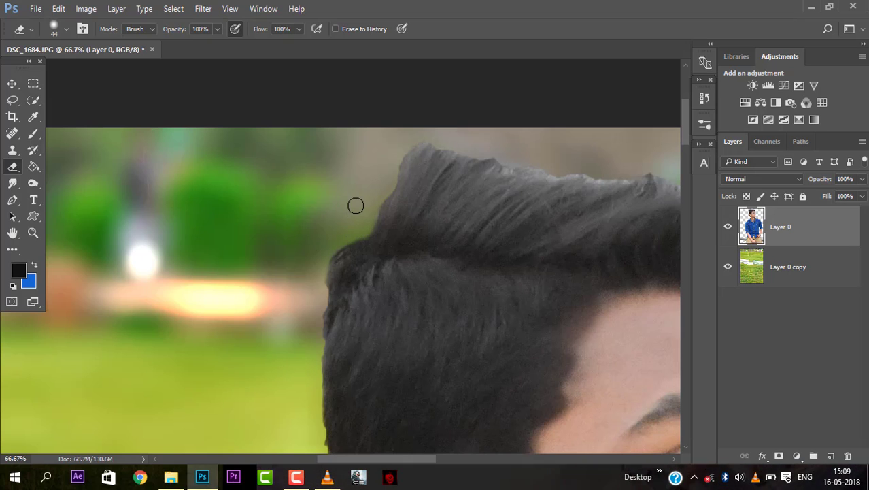
# - Smudge the outer edge of the man's raised top hair with the Smudge tool at 50% strength and size 80
pyautogui.click(12, 150)
pyautogui.click(13, 182)
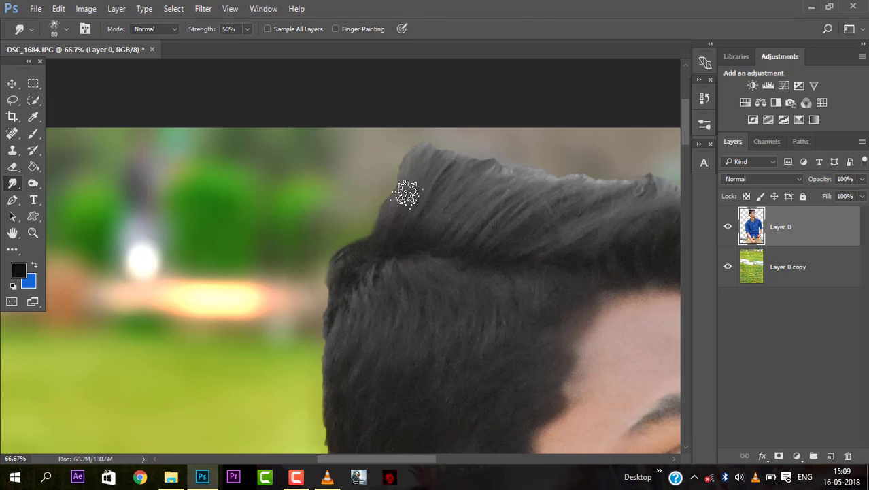
pyautogui.moveTo(384, 194)
pyautogui.mouseDown()
pyautogui.moveTo(396, 163)
pyautogui.moveTo(390, 221)
pyautogui.moveTo(410, 145)
pyautogui.mouseUp()
pyautogui.hscroll(8, 493, 188)
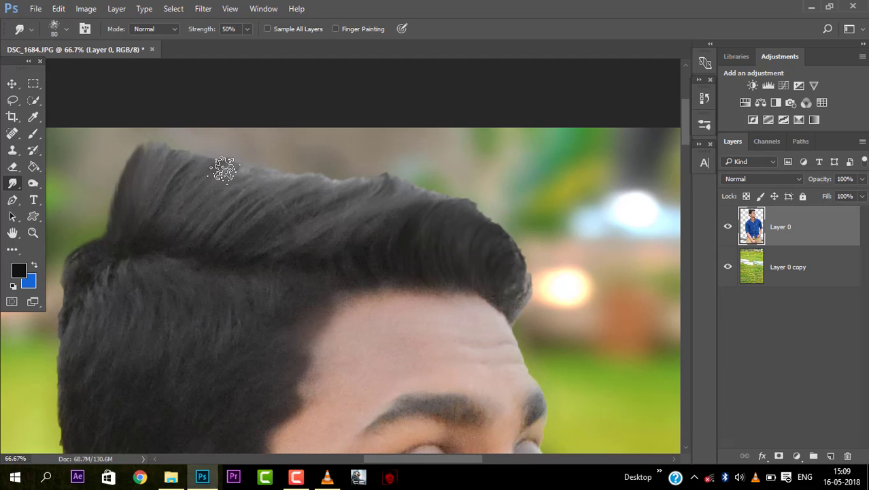
pyautogui.scroll(-6, 176, 158)
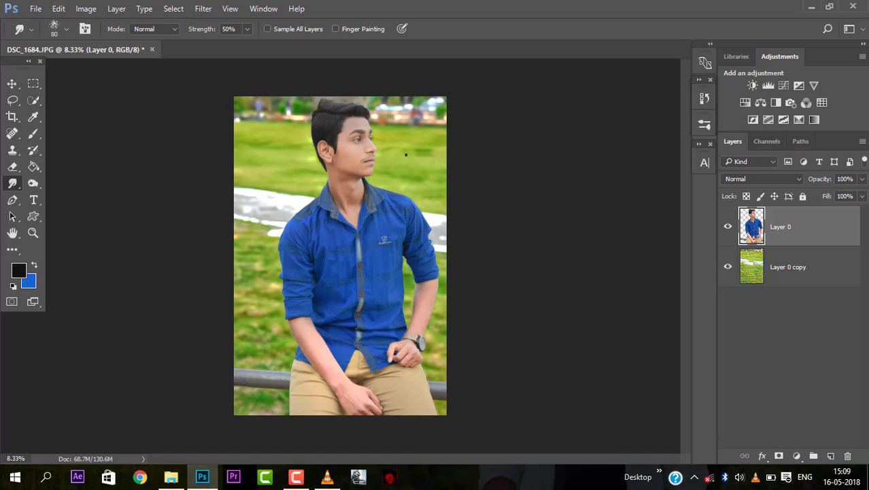
# - Crop a narrow vertical strip off the left edge of the photo
pyautogui.press('v')
pyautogui.hotkey('alt', '[')
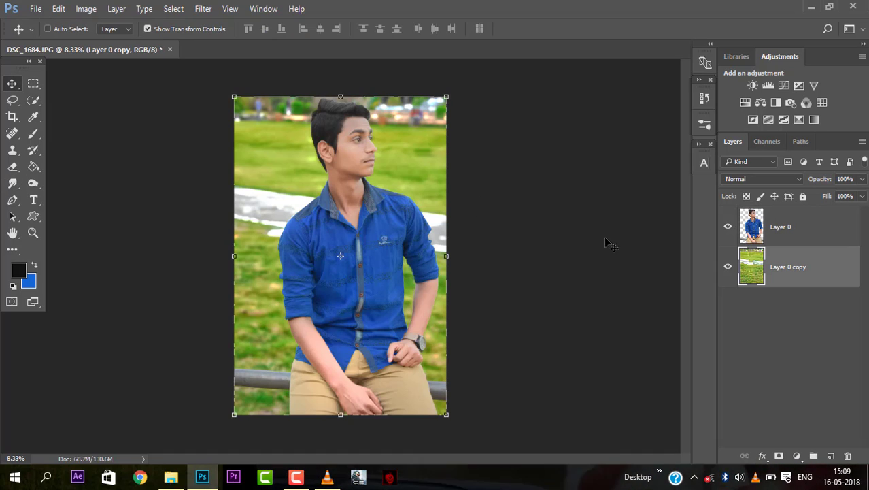
pyautogui.click(12, 116)
pyautogui.moveTo(234, 256); pyautogui.dragTo(245, 256)
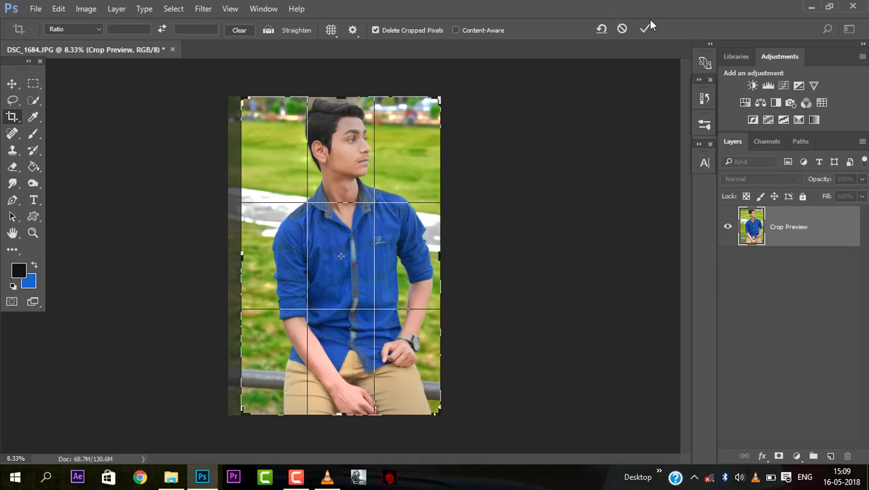
pyautogui.press('Escape')
# - Smudge the hairline along the man's forehead and temple on Layer 0 at 50% strength
pyautogui.click(775, 226)
pyautogui.click(764, 248)
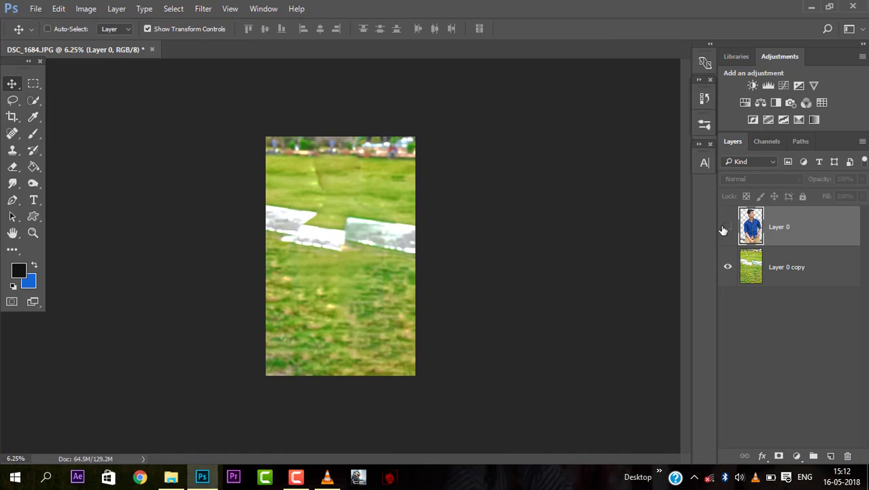
pyautogui.click(727, 226)
pyautogui.hotkey('ctrl', '+')
pyautogui.hotkey('ctrl', '+')
pyautogui.hotkey('ctrl', '+')
pyautogui.hotkey('ctrl', '+')
pyautogui.hotkey('ctrl', '+')
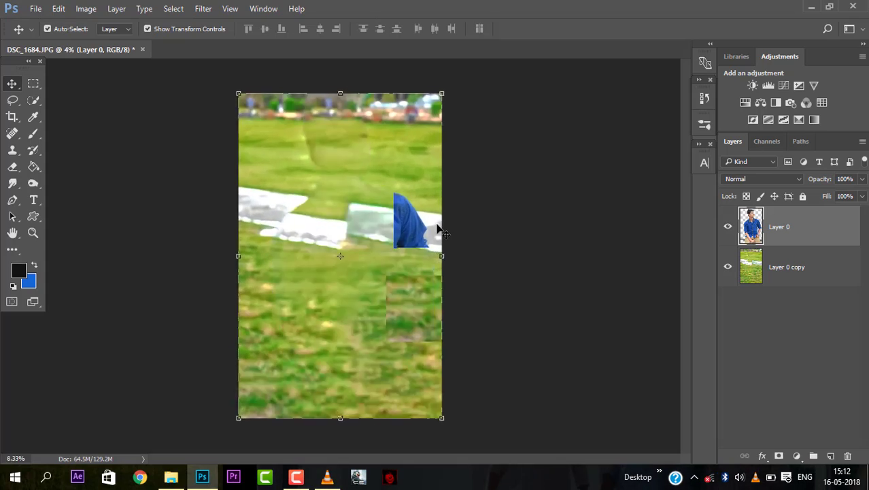
pyautogui.scroll(10, 437, 223)
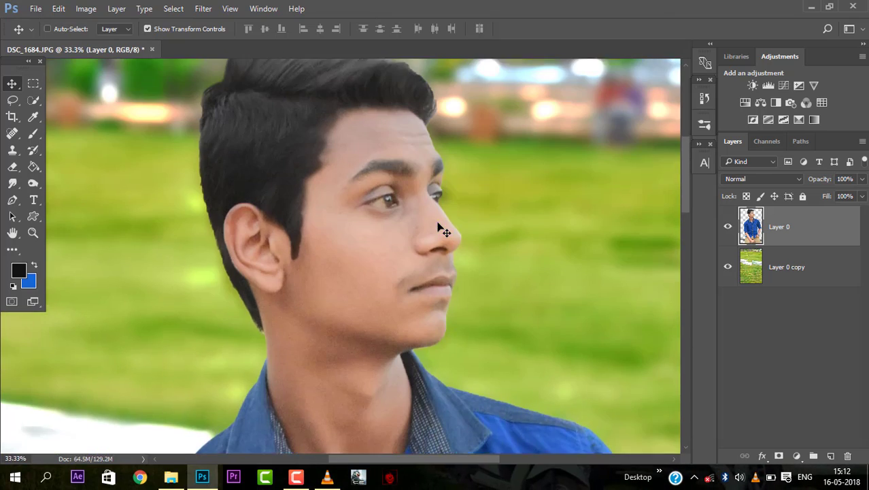
pyautogui.hotkey('ctrl', '+')
pyautogui.scroll(2, 237, 326)
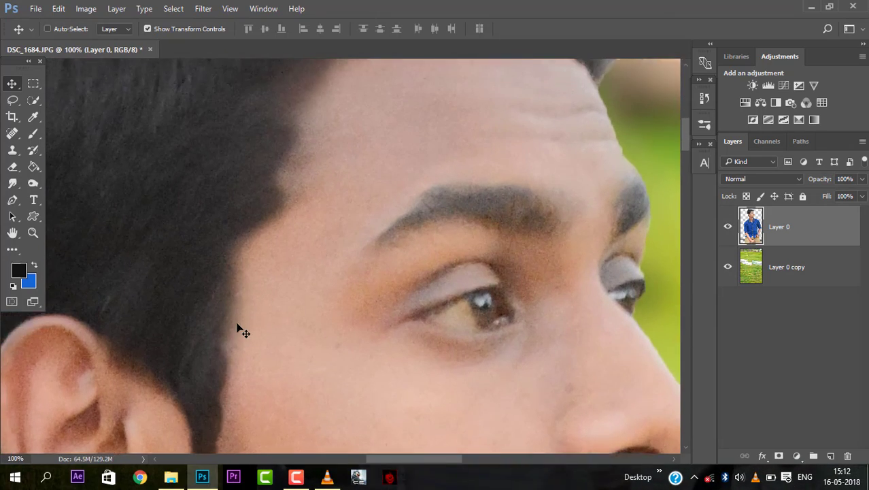
pyautogui.hotkey('ctrl', '+')
pyautogui.press('r')
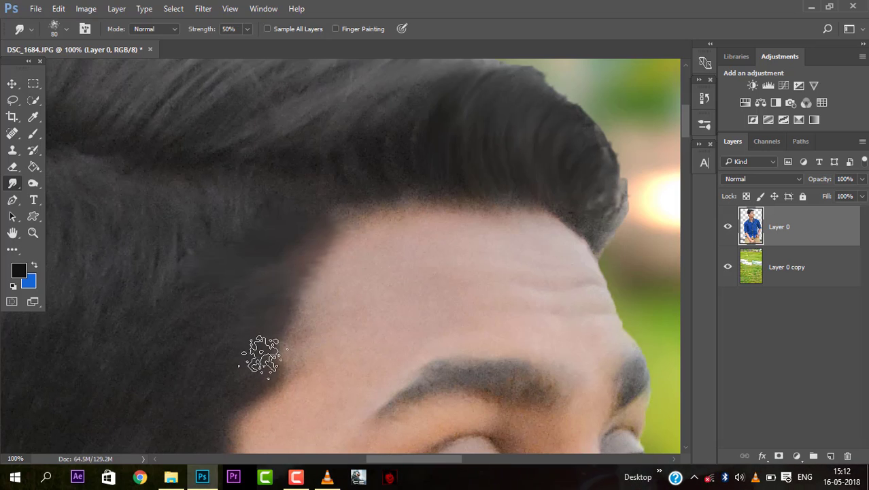
pyautogui.scroll(-5, 244, 327)
pyautogui.scroll(-5, 317, 349)
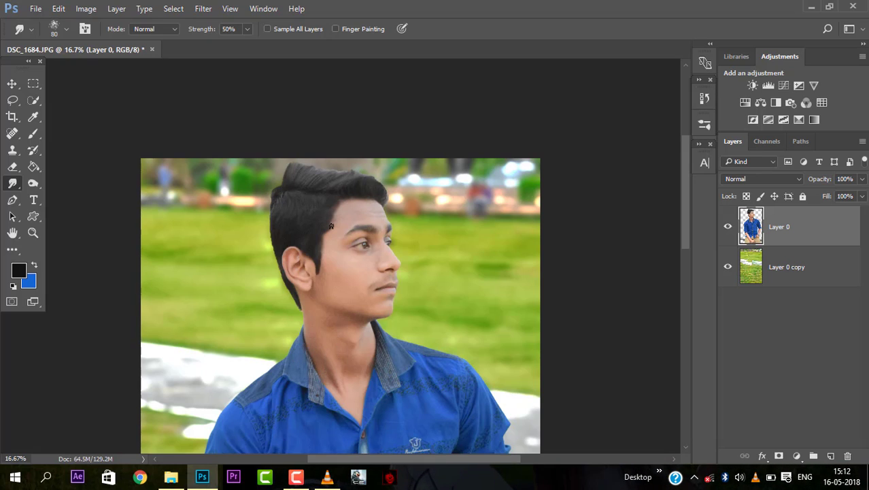
pyautogui.hotkey('ctrl', '1')
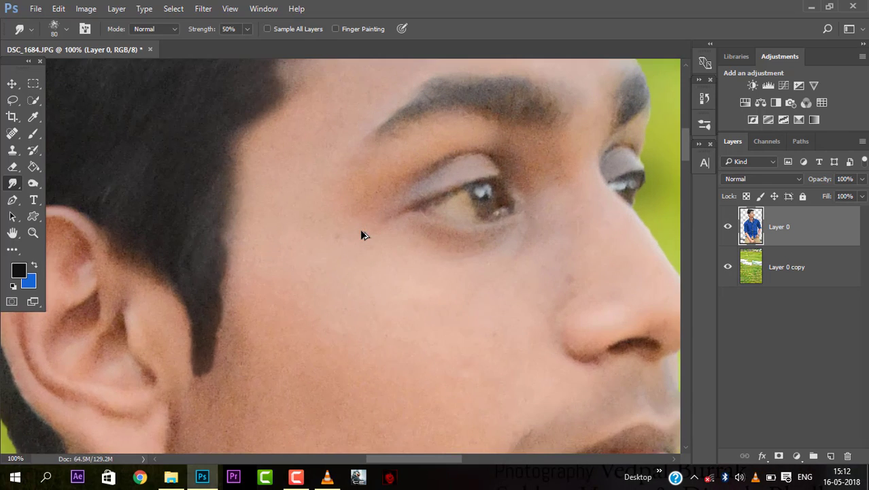
pyautogui.scroll(6, 360, 231)
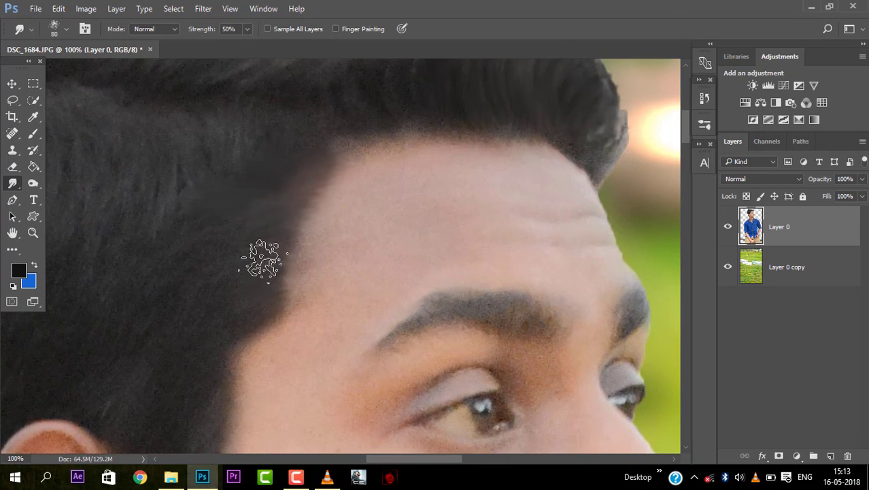
pyautogui.scroll(-5, 227, 307)
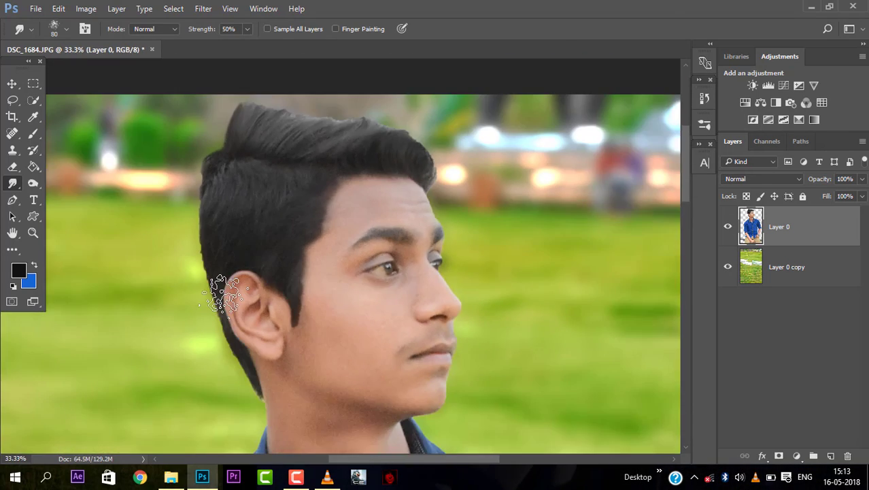
pyautogui.scroll(-1, 225, 296)
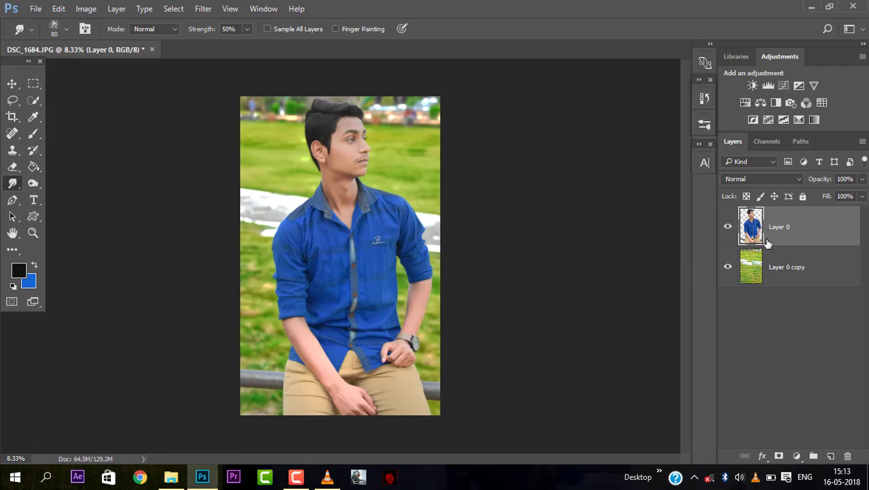
# - Add a Brightness/Contrast adjustment layer above Layer 0 and merge it down into Layer 0
pyautogui.click(753, 85)
pyautogui.moveTo(595, 166)
pyautogui.mouseDown()
pyautogui.moveTo(612, 168)
pyautogui.moveTo(595, 168)
pyautogui.mouseUp()
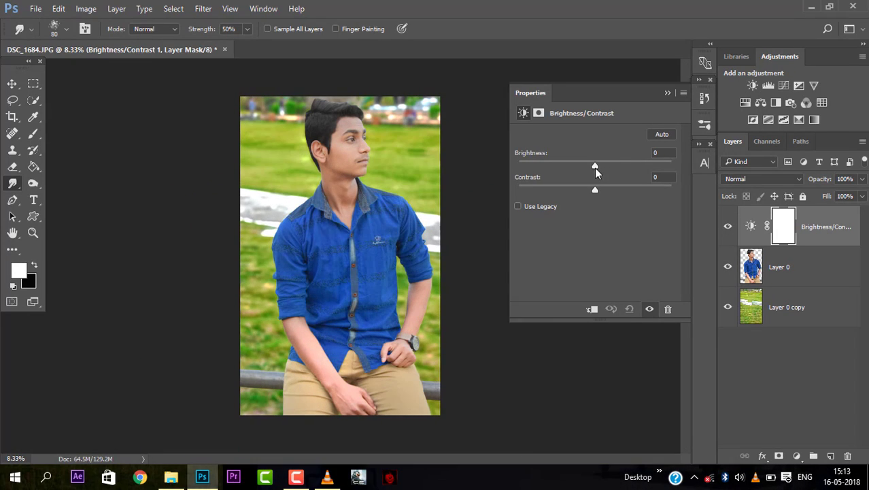
pyautogui.click(705, 124)
pyautogui.rightClick(826, 227)
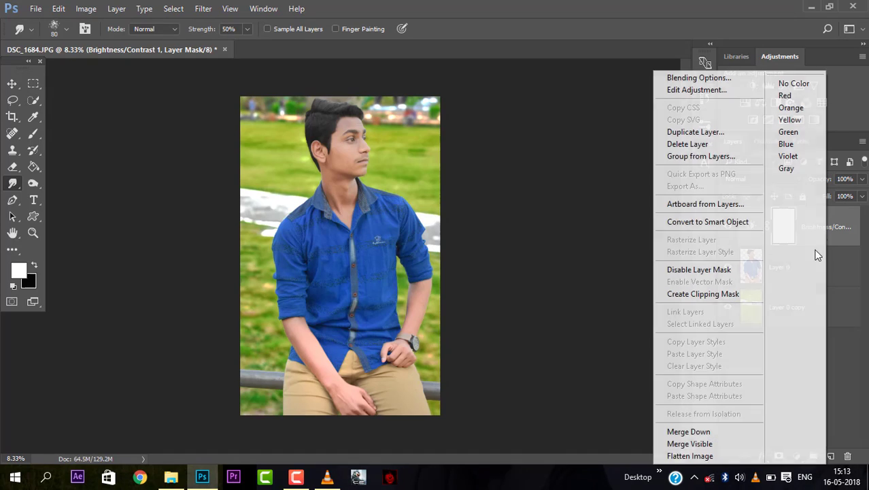
pyautogui.click(689, 431)
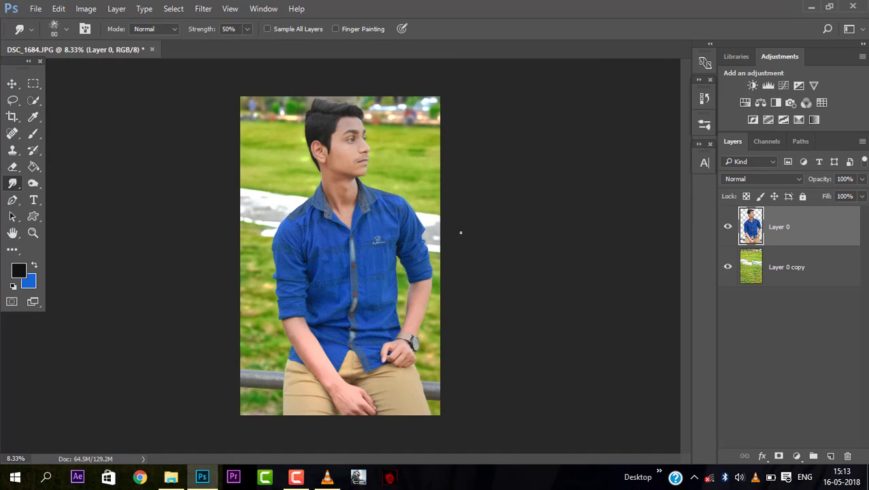
# - Brighten the man's skin on Layer 0 with a Viveza 2 control point at the chin, set to 26% brightness
pyautogui.click(202, 6)
pyautogui.click(442, 359)
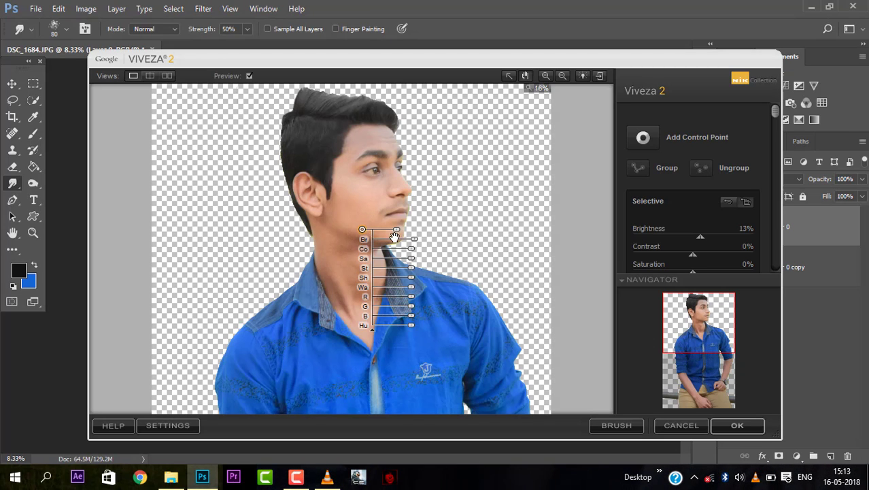
pyautogui.moveTo(413, 246); pyautogui.dragTo(418, 245)
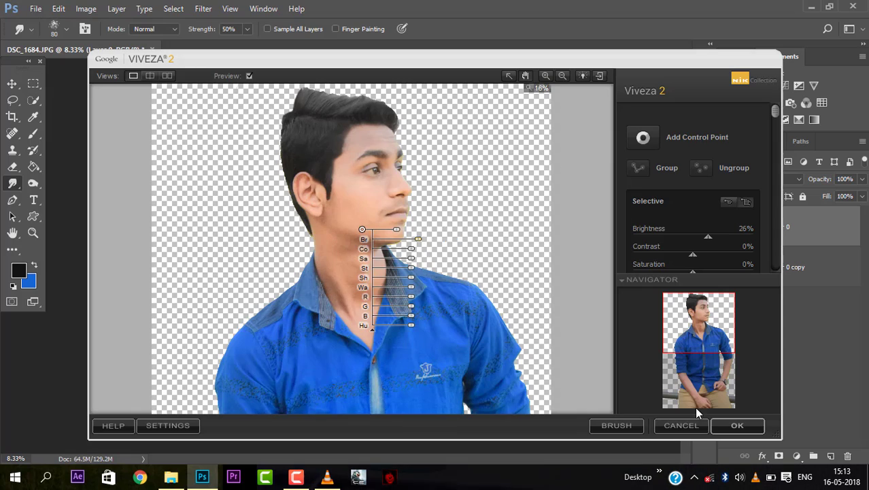
pyautogui.click(738, 425)
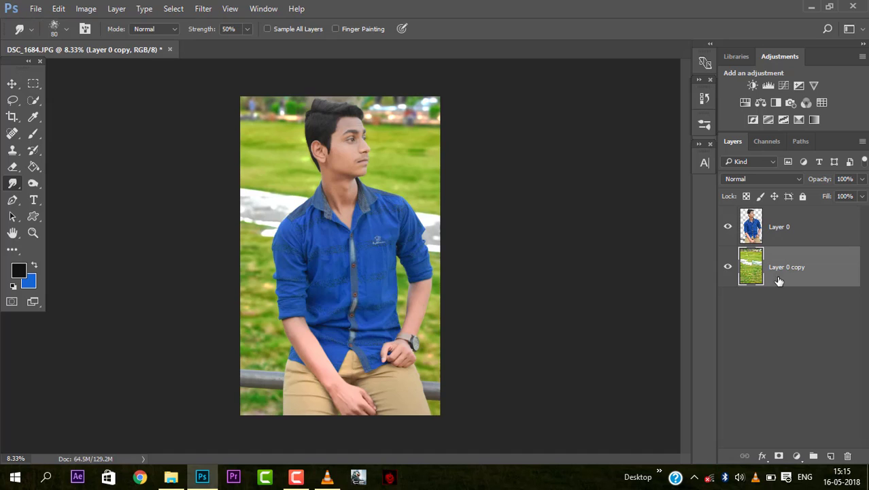
# - Start saving the document and choose the EDITED folder inside FOR EDITS on the Desktop as the destination
pyautogui.click(36, 8)
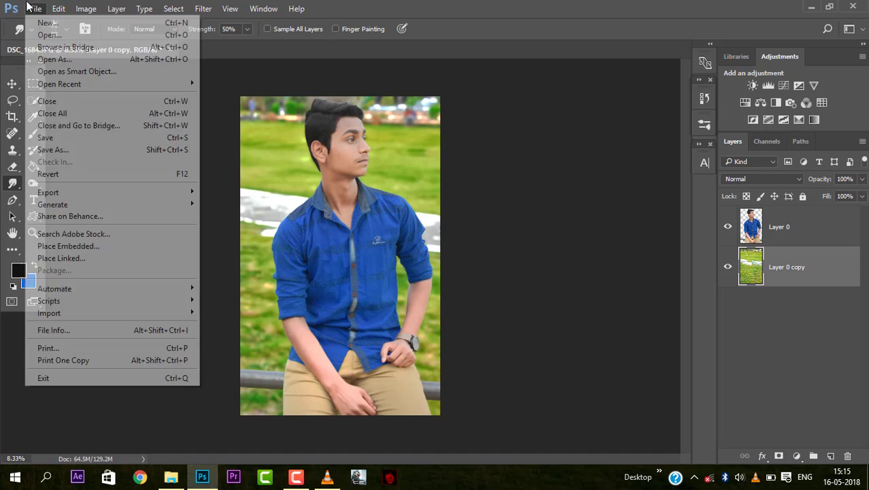
pyautogui.click(83, 138)
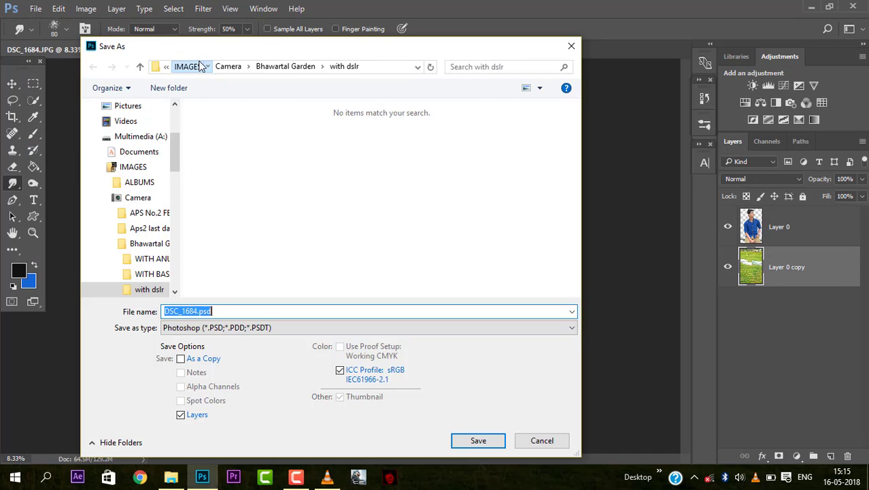
pyautogui.click(188, 65)
pyautogui.scroll(3, 129, 170)
pyautogui.click(128, 86)
pyautogui.doubleClick(232, 140)
pyautogui.doubleClick(302, 139)
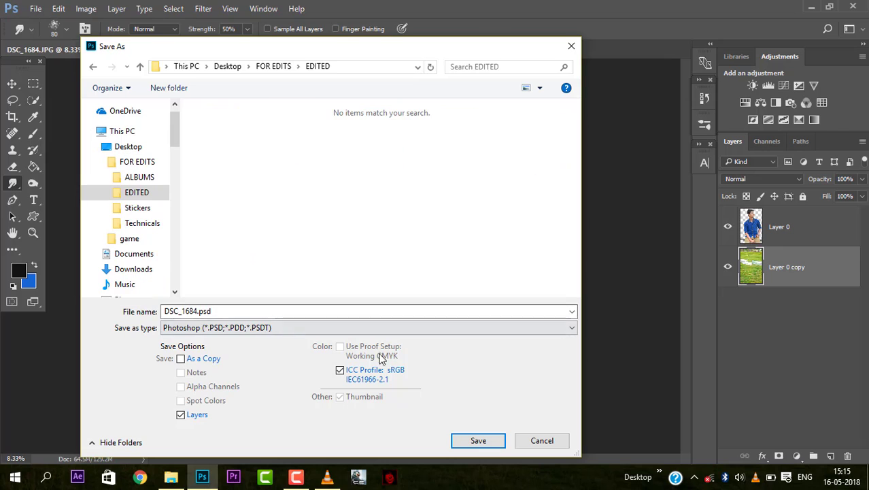
# - Save the retouched portrait in JPEG format as DSC_1684.jpeg and accept the JPEG options
pyautogui.click(374, 327)
pyautogui.click(340, 209)
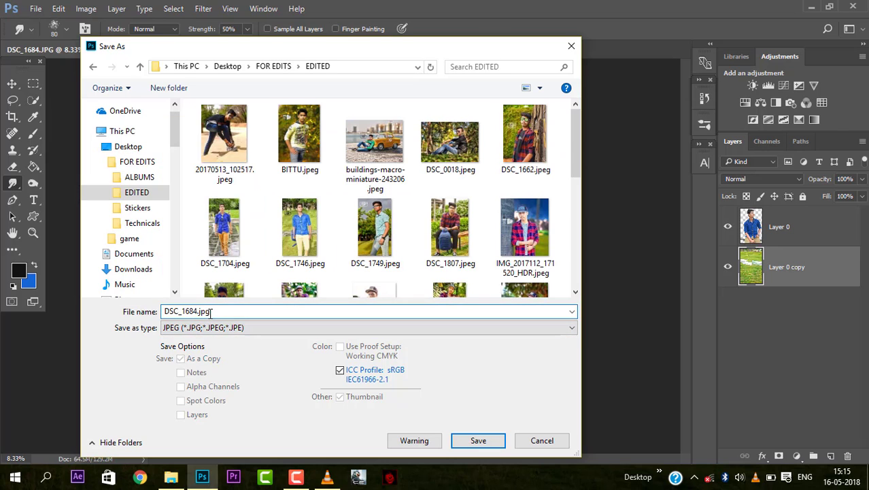
pyautogui.click(478, 441)
pyautogui.click(510, 119)
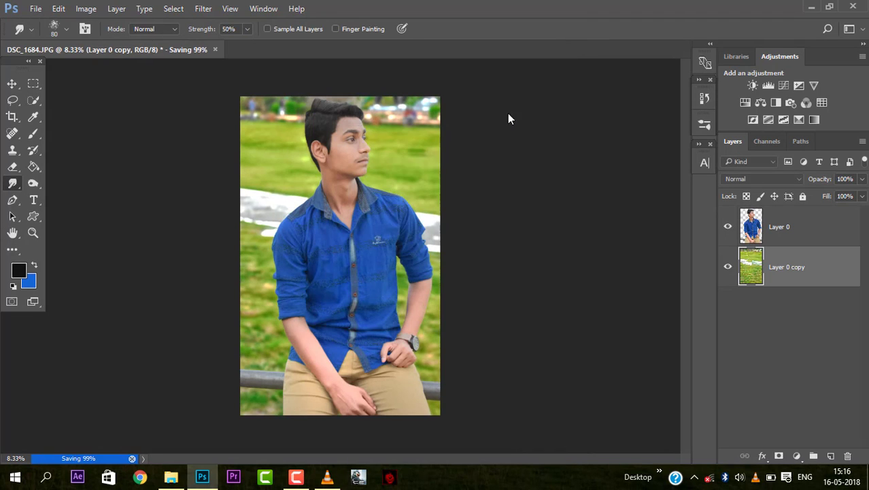
# - Open the original DSC_1684.JPG from the with dslr folder and the edited DSC_1684.jpeg from the EDITED folder in Photos
pyautogui.click(803, 7)
pyautogui.doubleClick(373, 244)
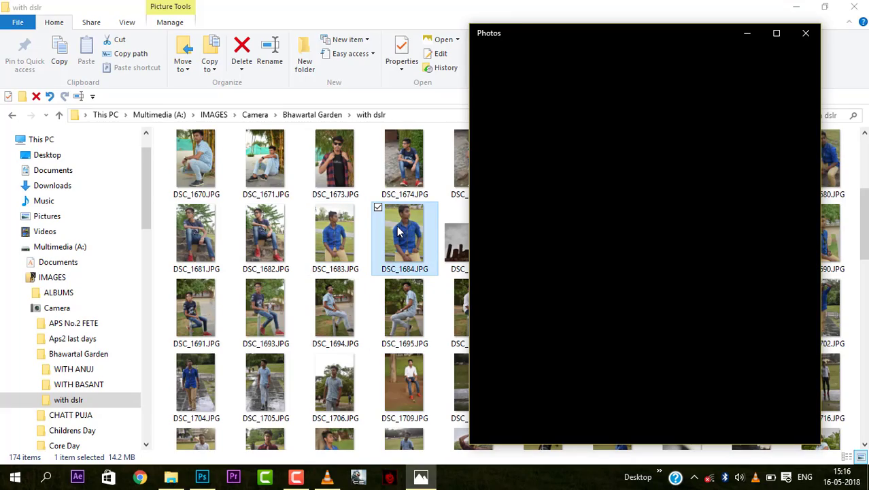
pyautogui.click(808, 8)
pyautogui.doubleClick(184, 64)
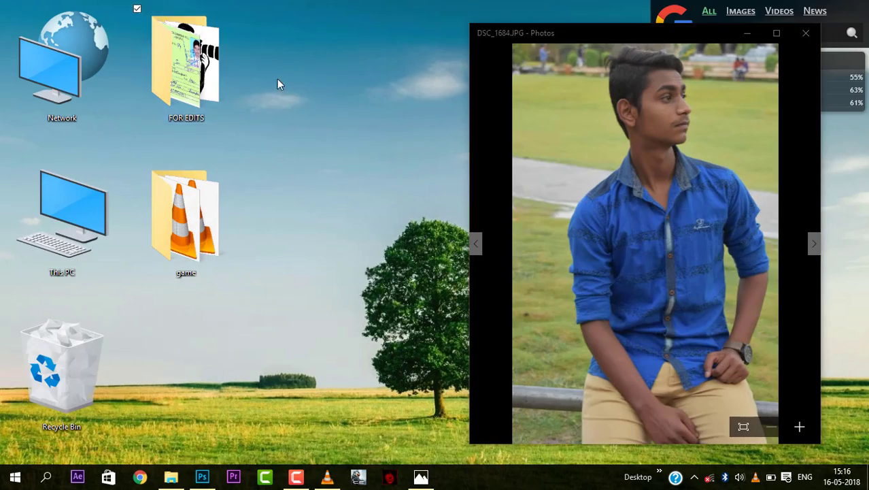
pyautogui.doubleClick(272, 147)
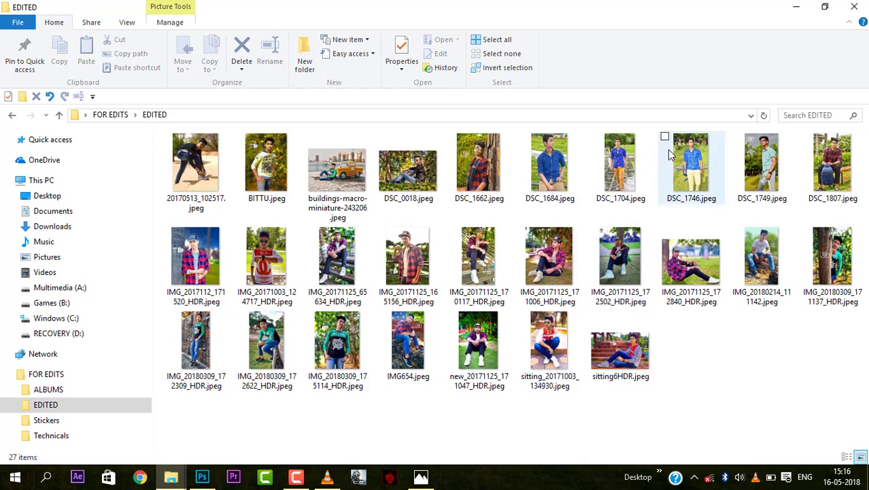
pyautogui.doubleClick(550, 166)
pyautogui.click(675, 12)
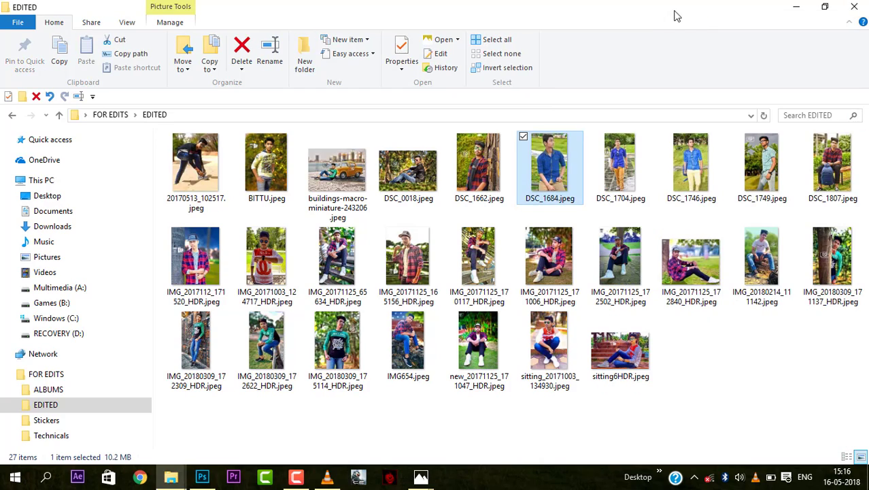
pyautogui.click(856, 7)
# - Arrange the two Photos windows side by side to compare the edited portrait with the original
pyautogui.moveTo(615, 28); pyautogui.dragTo(210, 35)
pyautogui.moveTo(592, 59); pyautogui.dragTo(575, 26)
pyautogui.click(302, 33)
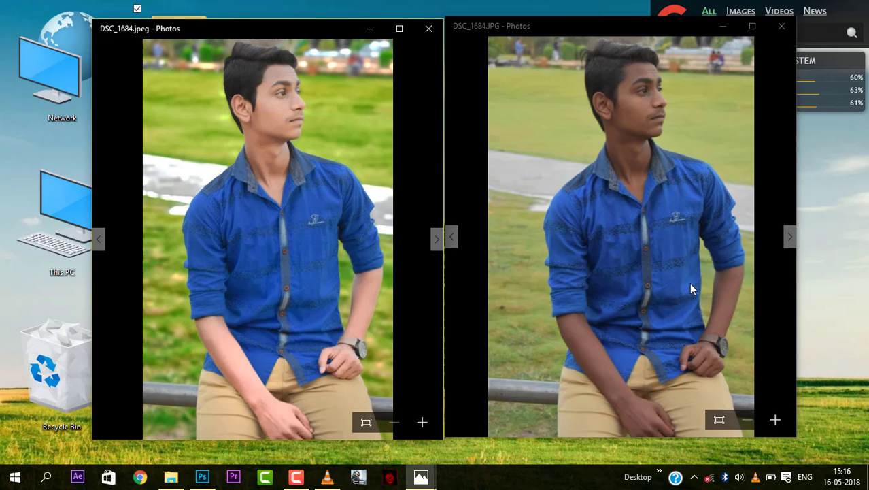
pyautogui.click(296, 476)
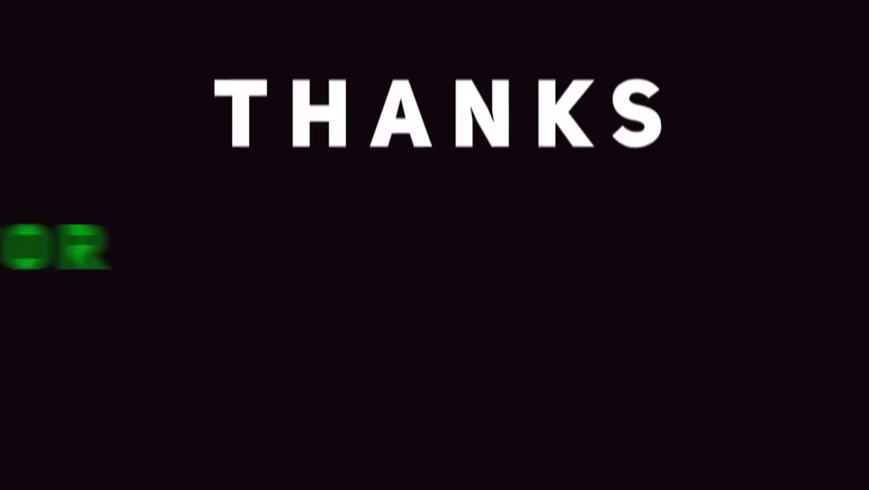